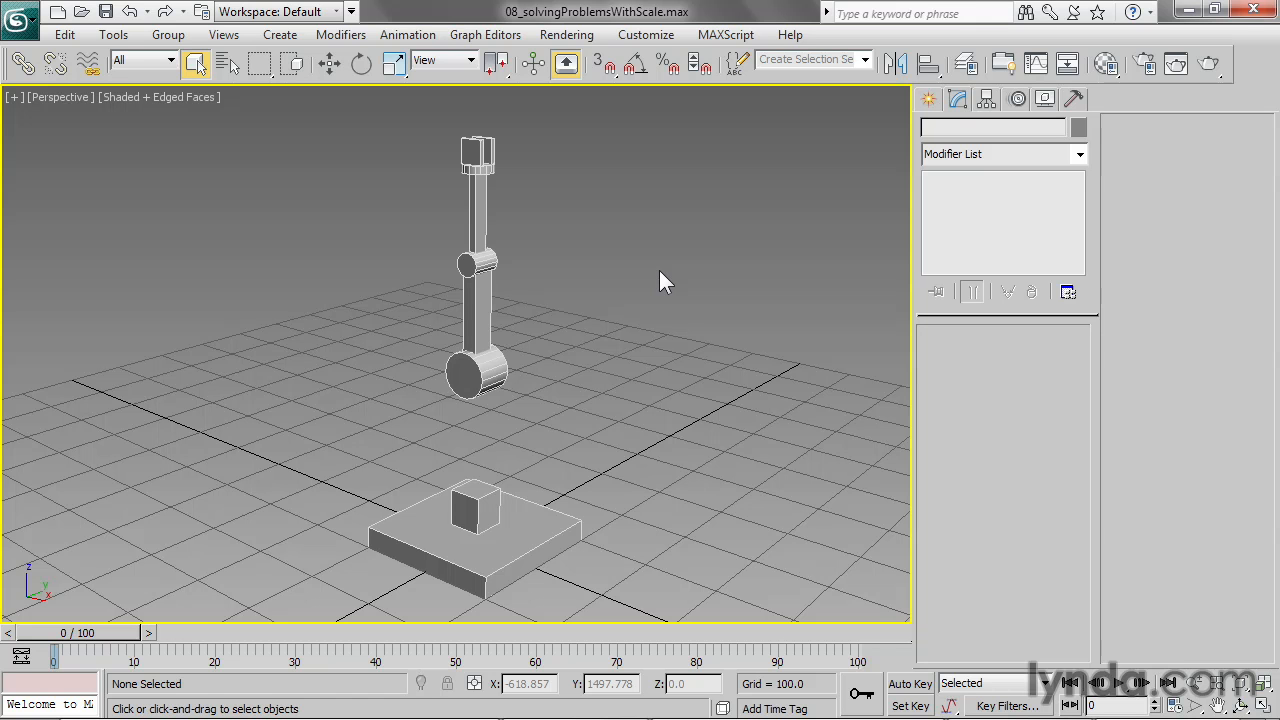
Try rotating the shoulder to test the arm's hierarchy, and undo the rotation
middle_click_drag(659, 270, 533, 445, "alt")
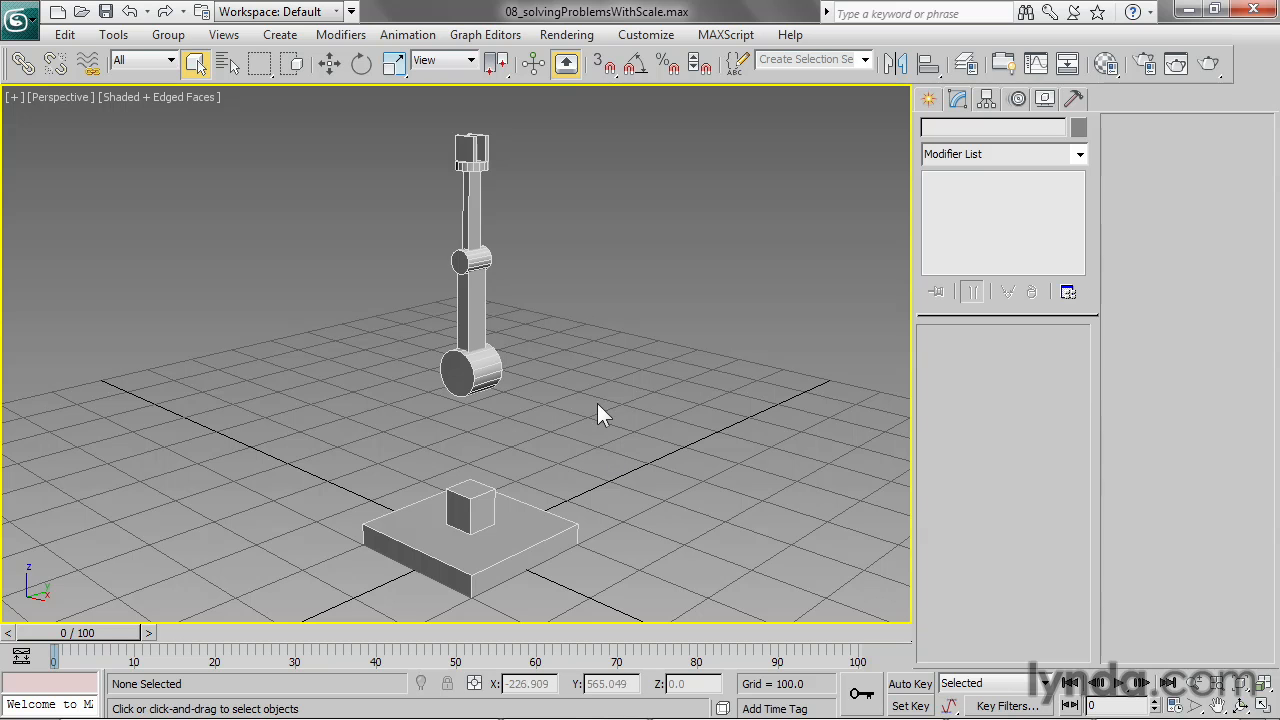
left_click(476, 358)
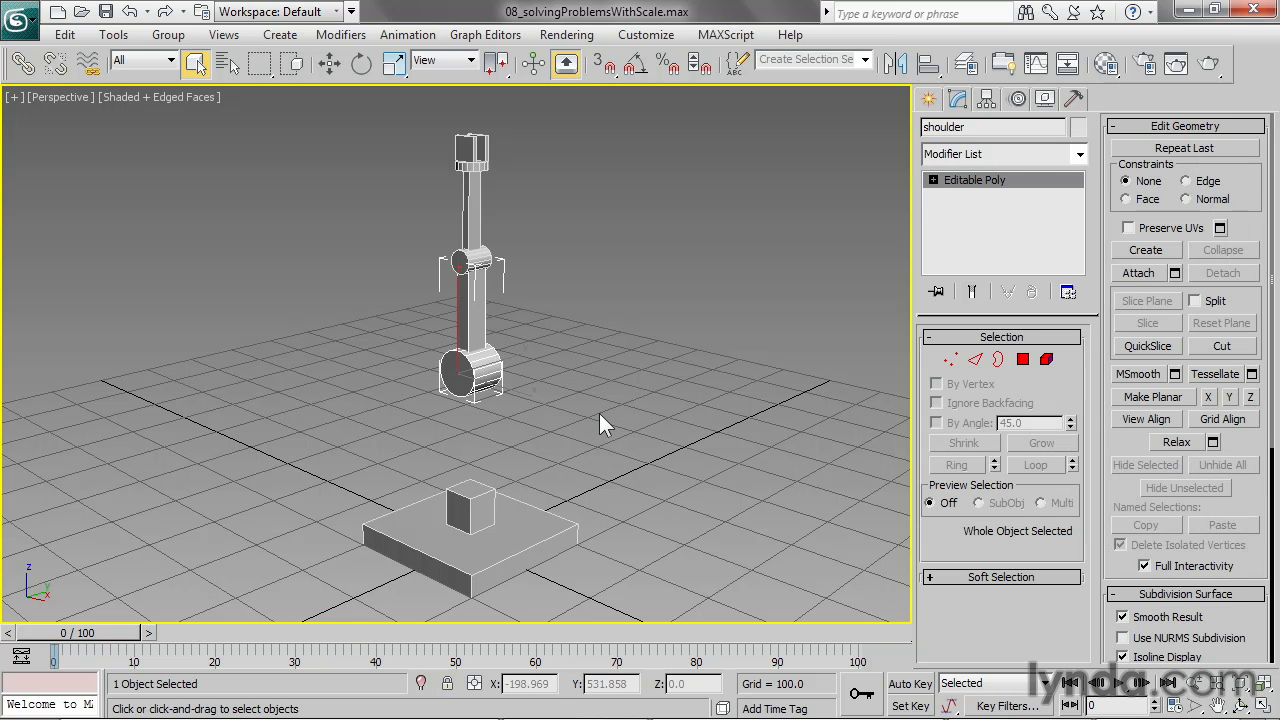
key("e")
left_click_drag(488, 325, 609, 415)
key("ctrl+z")
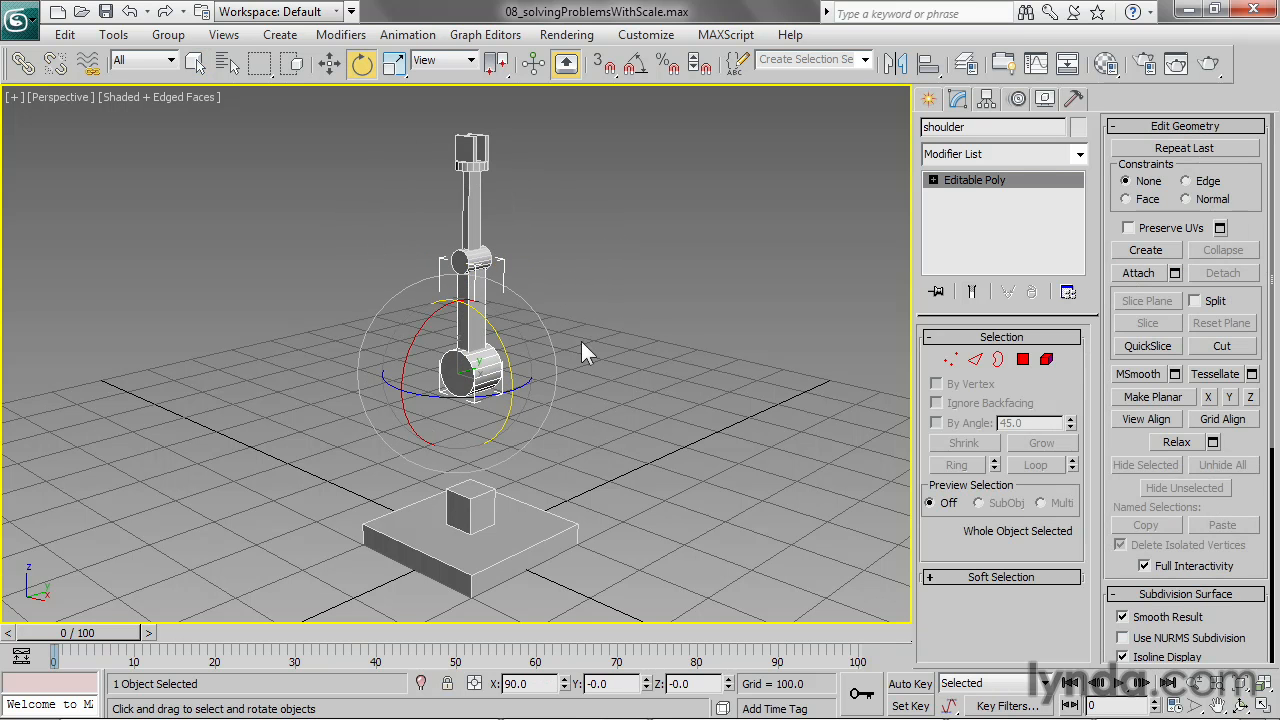
Scale the small box on the base along Z to about 400 percent so it reaches the shoulder
middle_click_drag(614, 457, 609, 354)
scroll(617, 393, "up", 3)
left_click(471, 430)
middle_click_drag(675, 377, 672, 348)
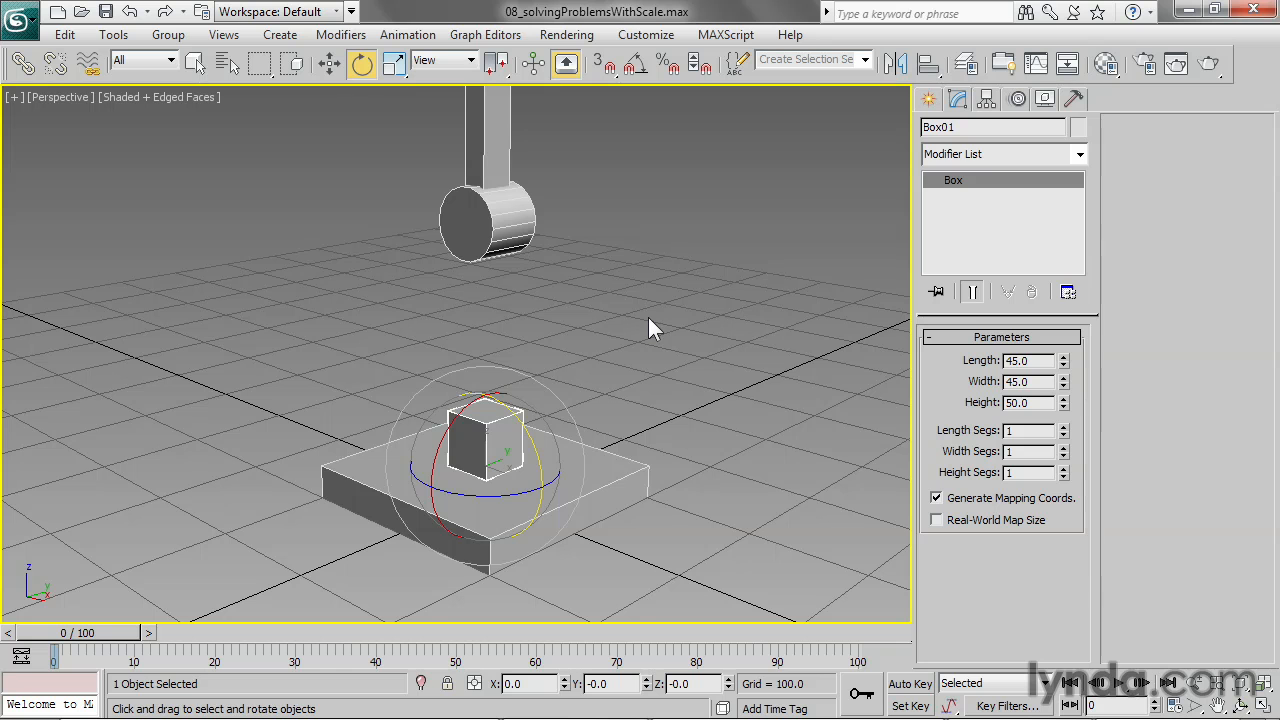
left_click(395, 74)
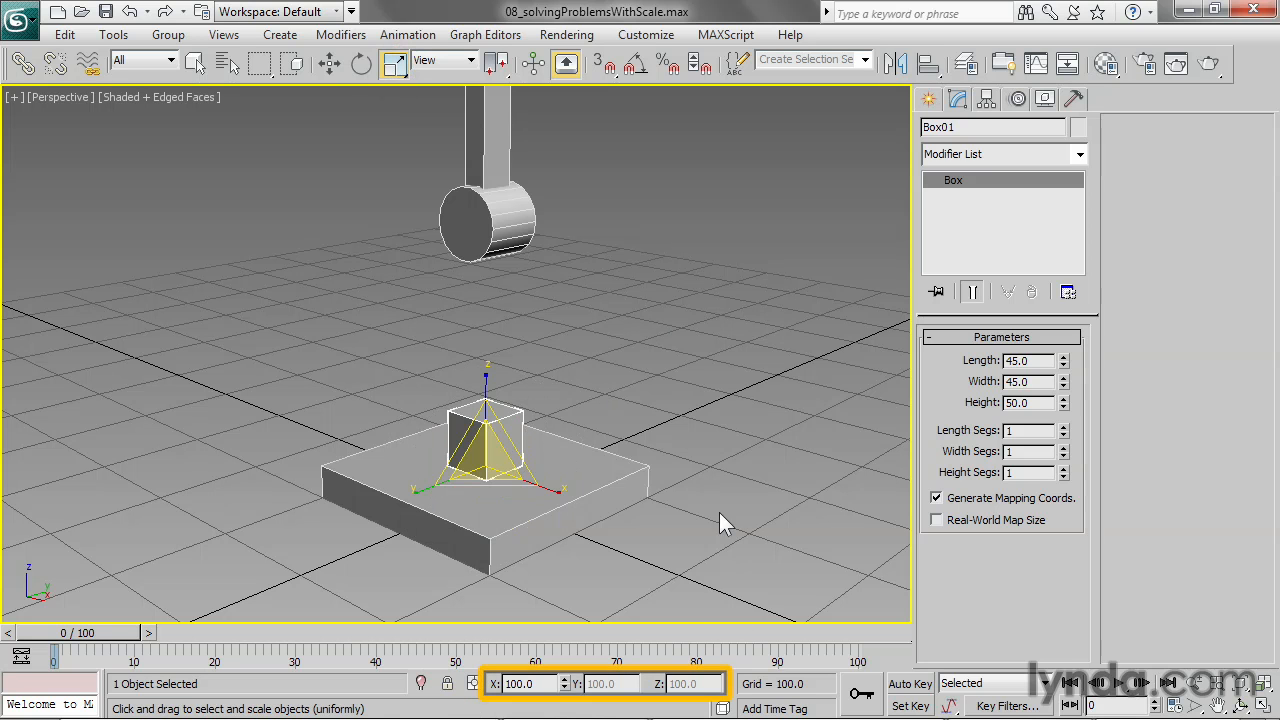
left_click_drag(487, 379, 449, 156)
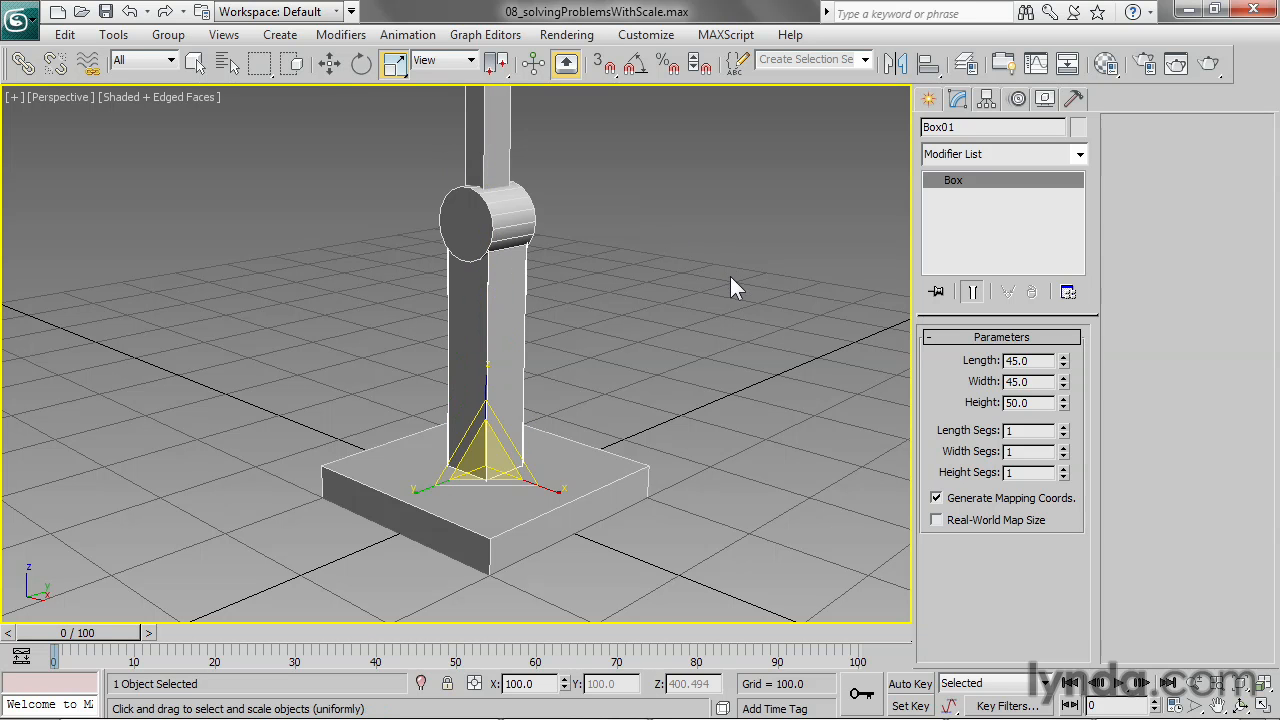
Link the shoulder to the stretched box below it as its parent
mouse_move(606, 345)
middle_mouse_down("alt")
mouse_move(740, 345)
mouse_move(597, 343)
middle_mouse_up("alt")
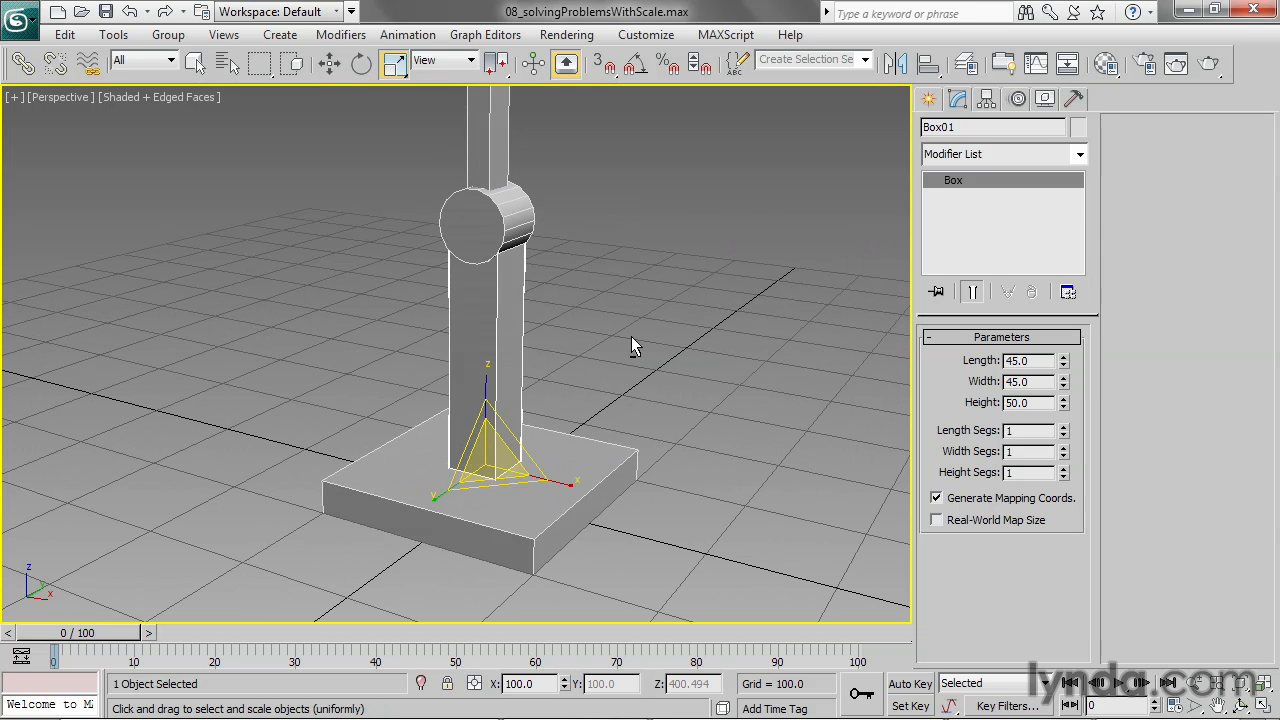
middle_click_drag(614, 231, 635, 268, "alt")
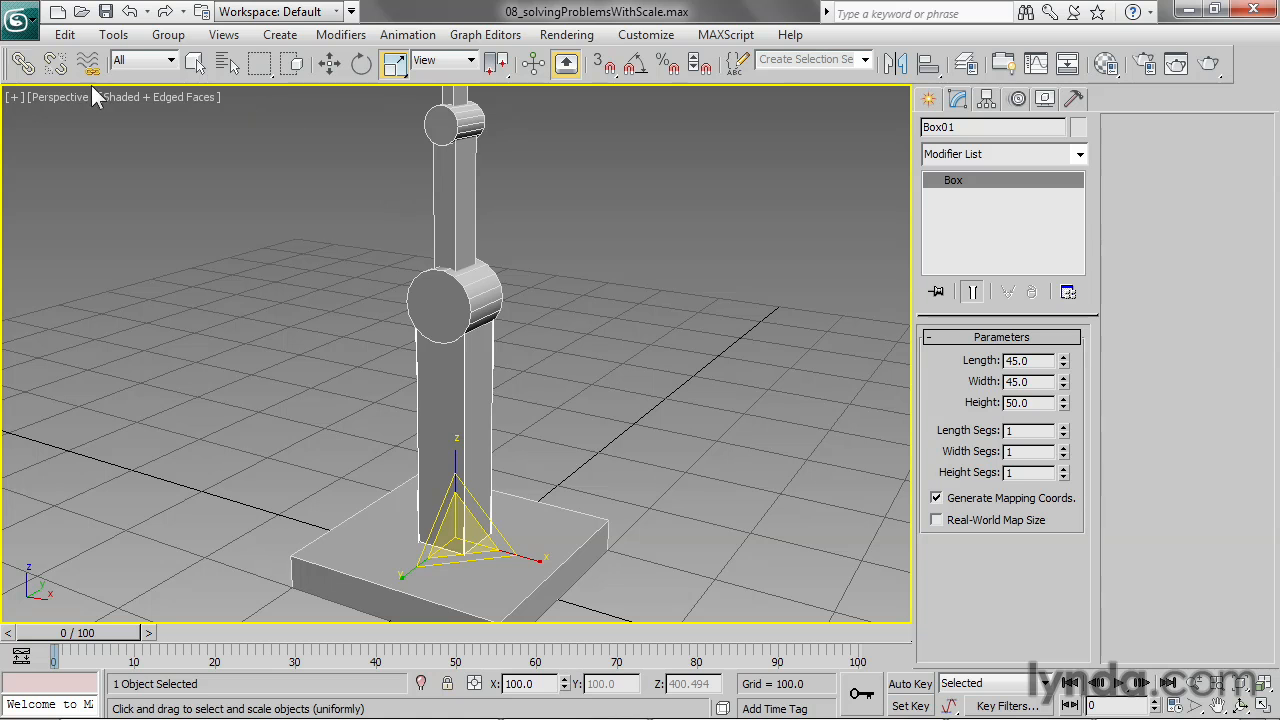
left_click(20, 63)
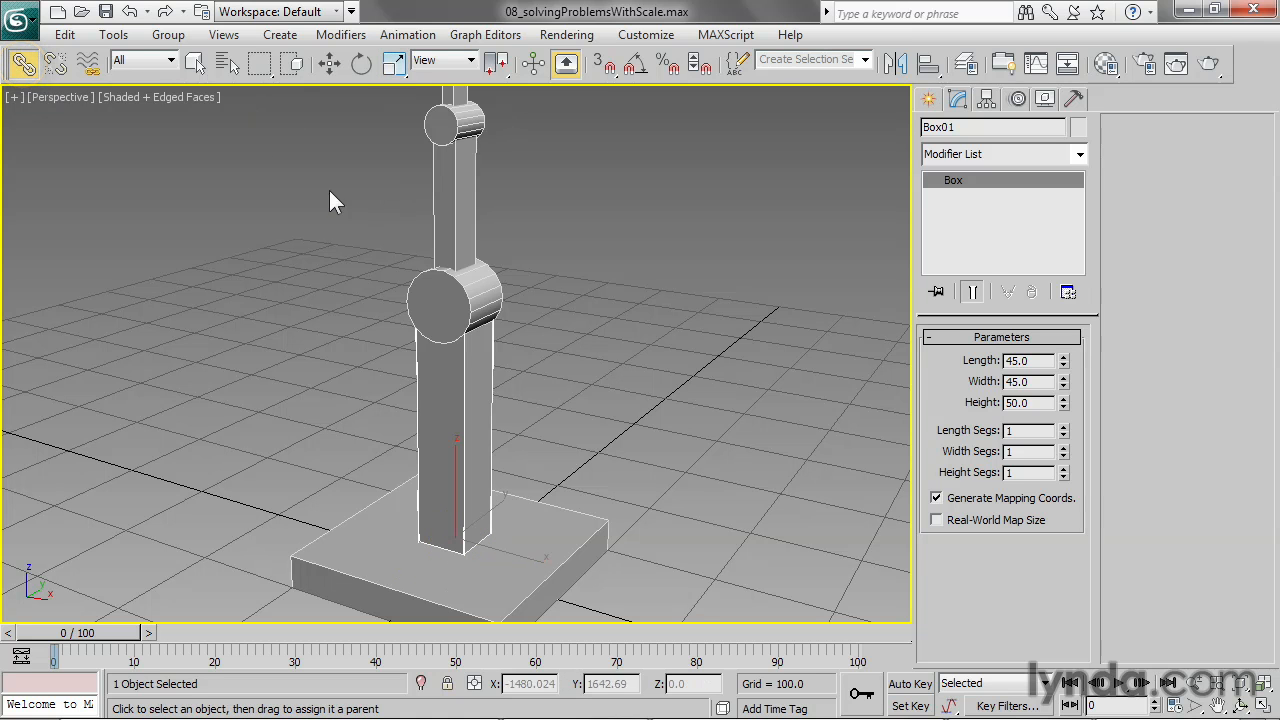
left_click(460, 288)
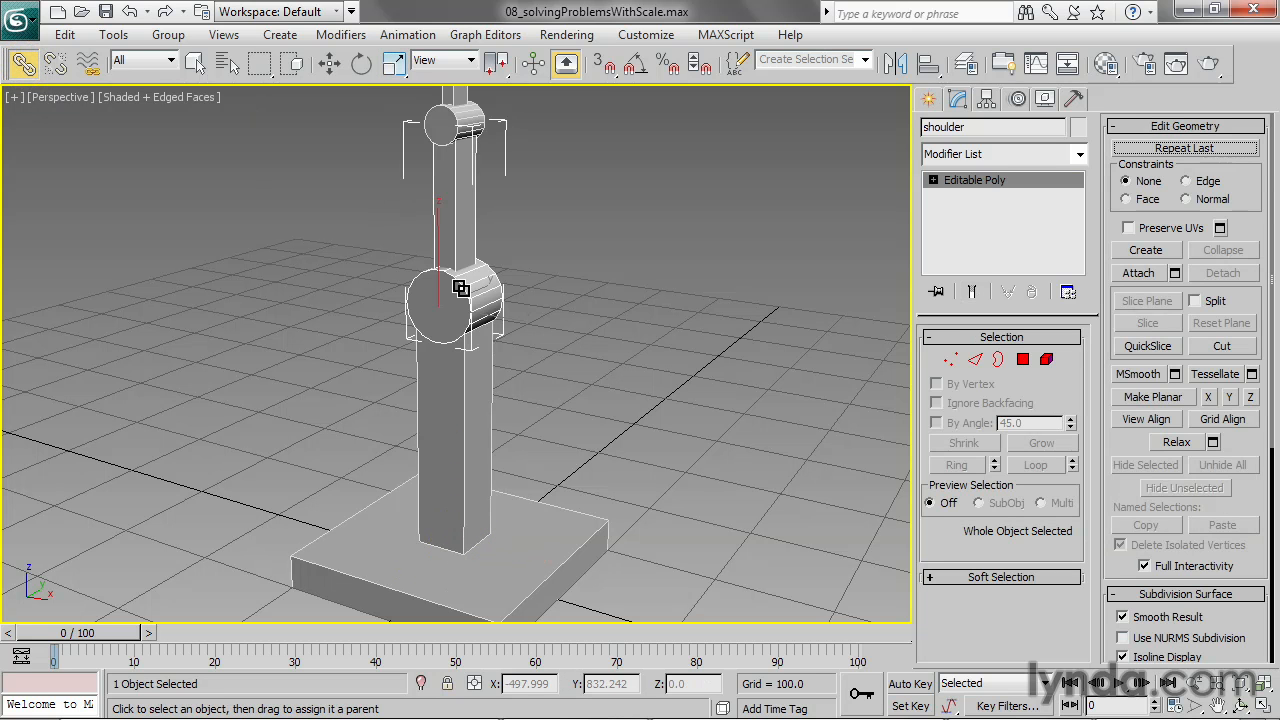
left_click_drag(460, 288, 460, 437)
Try rotating the stretched box about Z by about -11 degrees, and undo the rotation
left_click(362, 64)
left_click(451, 508)
left_click_drag(480, 557, 592, 516)
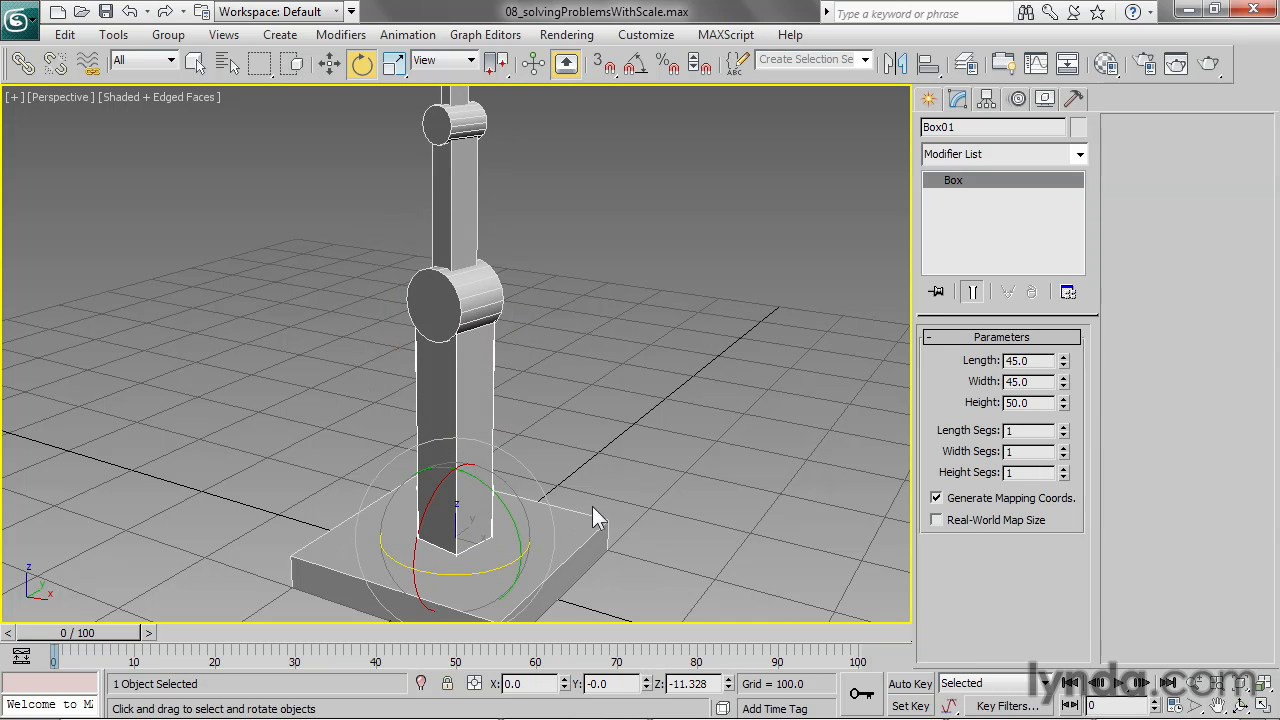
key("ctrl+z")
Try rotating the elbow to test the upper arm, and undo the rotation
scroll(639, 379, "down", 4)
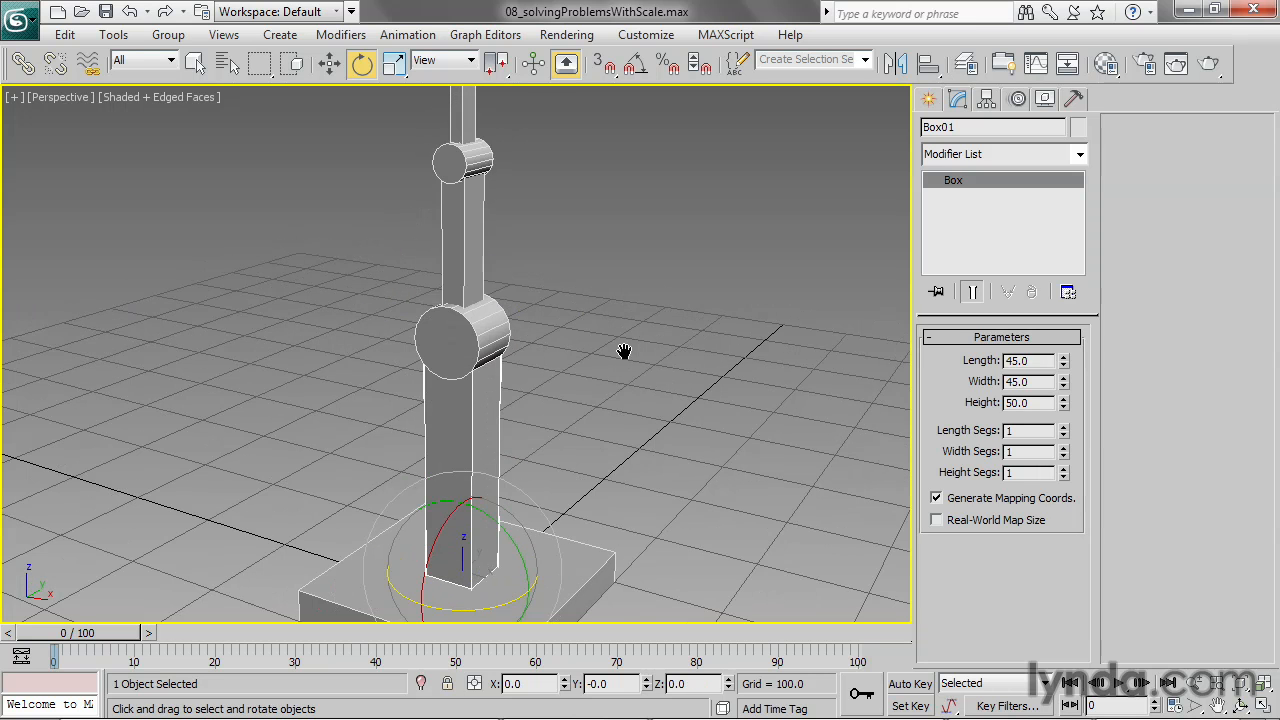
left_click(459, 234)
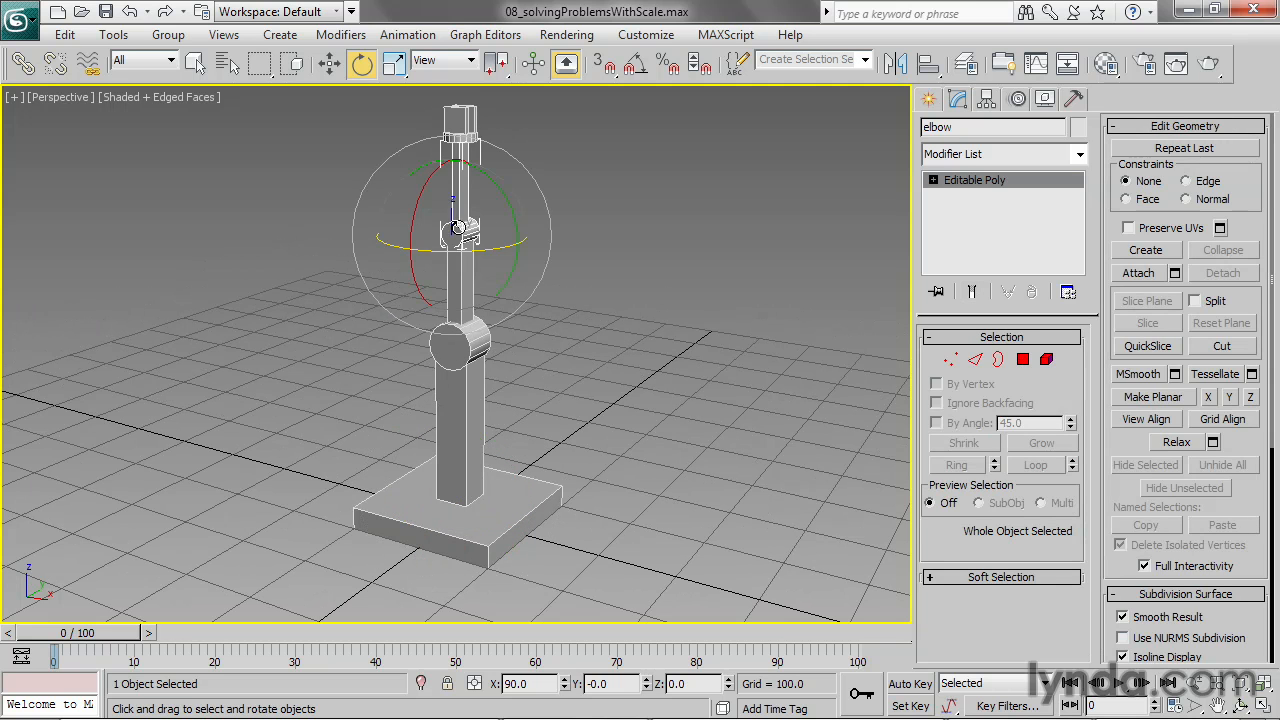
left_click_drag(510, 207, 430, 140)
key("ctrl+z")
Rotate the shoulder back and forth repeatedly to test how the arm deforms under its scaled parent
middle_click_drag(660, 230, 672, 197)
scroll(672, 197, "up", 3)
scroll(672, 207, "down", 5)
left_click(476, 356)
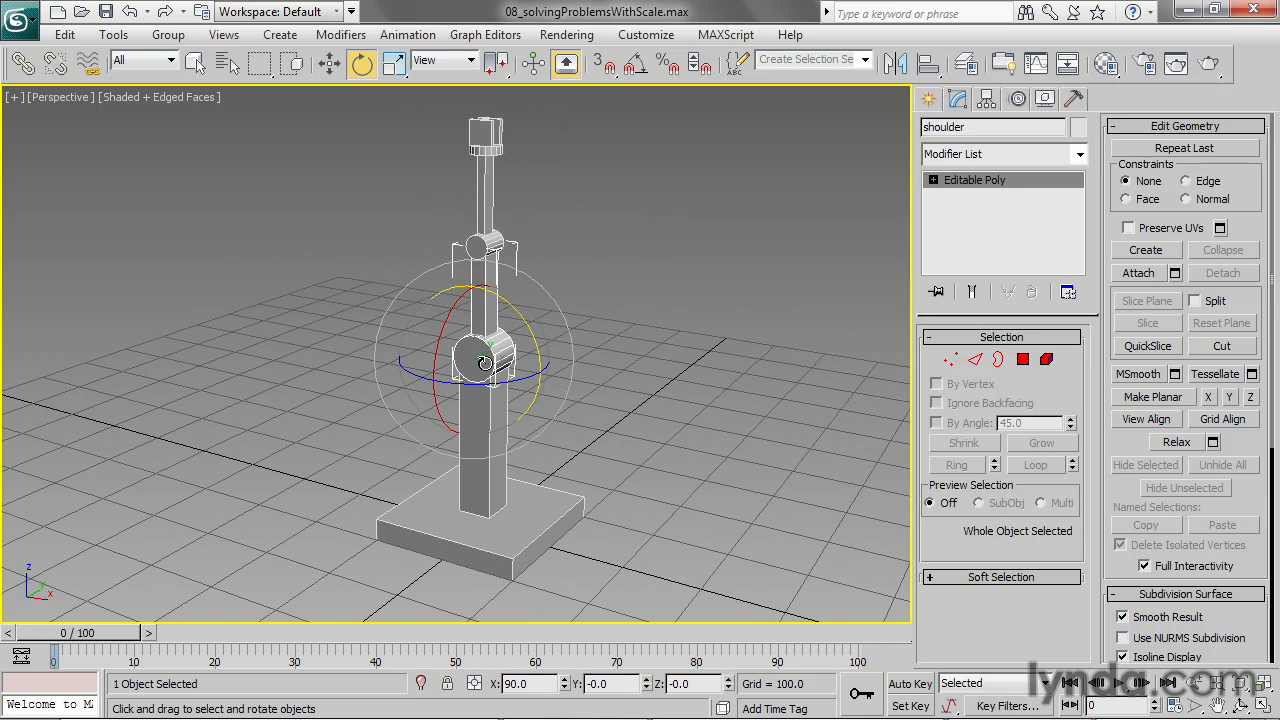
left_click_drag(525, 328, 464, 256)
middle_click_drag(562, 388, 612, 368, "alt")
scroll(612, 368, "up", 4)
middle_click_drag(703, 280, 624, 318, "alt")
left_click_drag(557, 322, 595, 322)
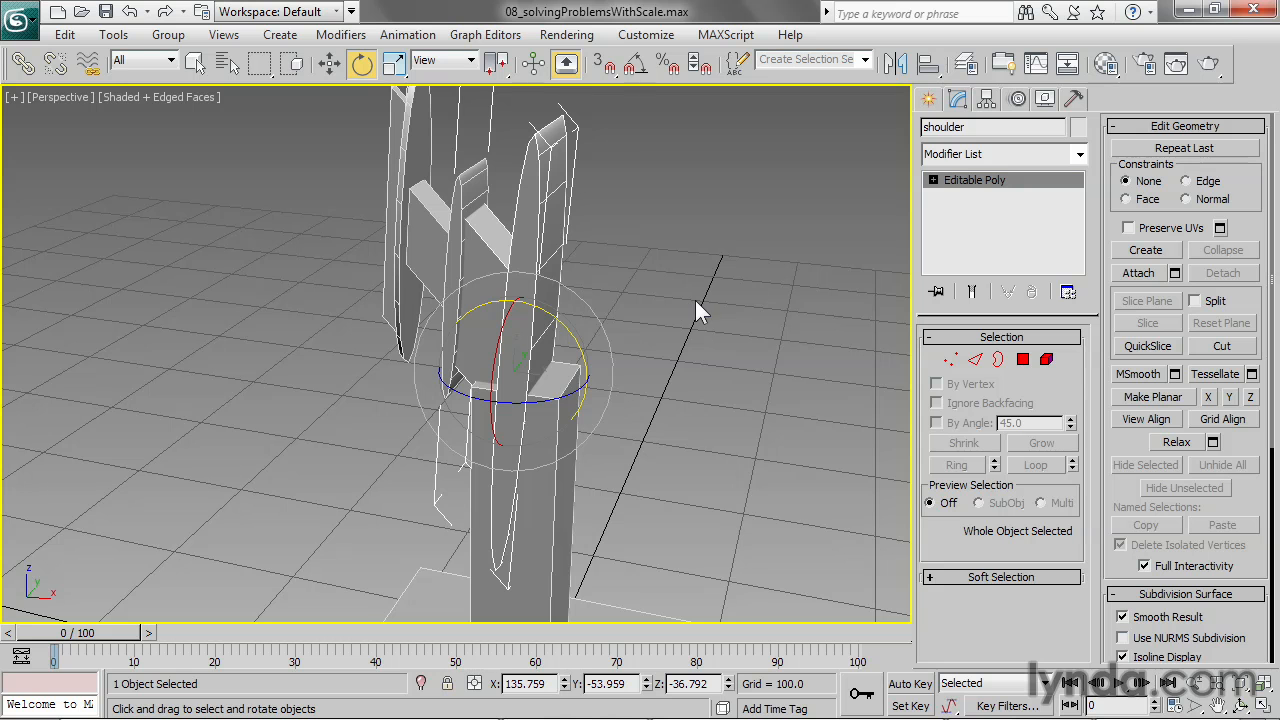
left_click_drag(571, 334, 621, 281)
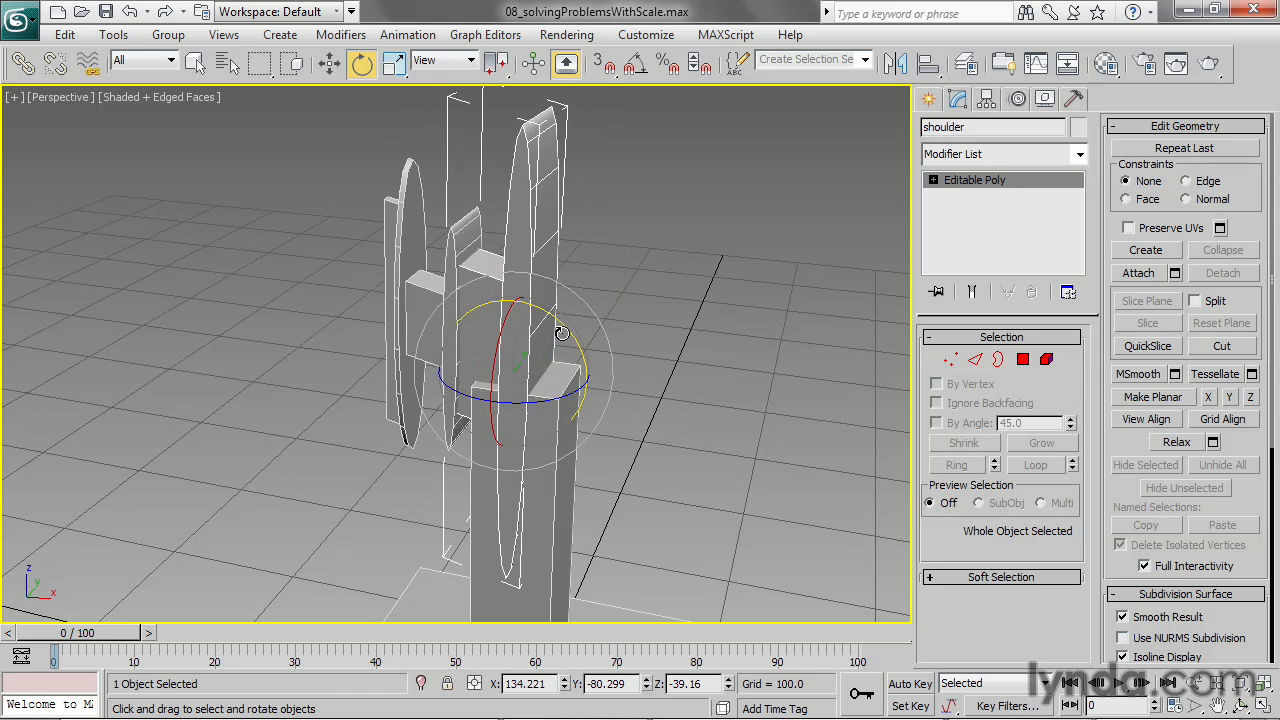
left_click_drag(560, 322, 674, 333)
mouse_move(658, 316)
middle_mouse_down("alt")
mouse_move(749, 302)
mouse_move(825, 312)
mouse_move(656, 318)
middle_mouse_up("alt")
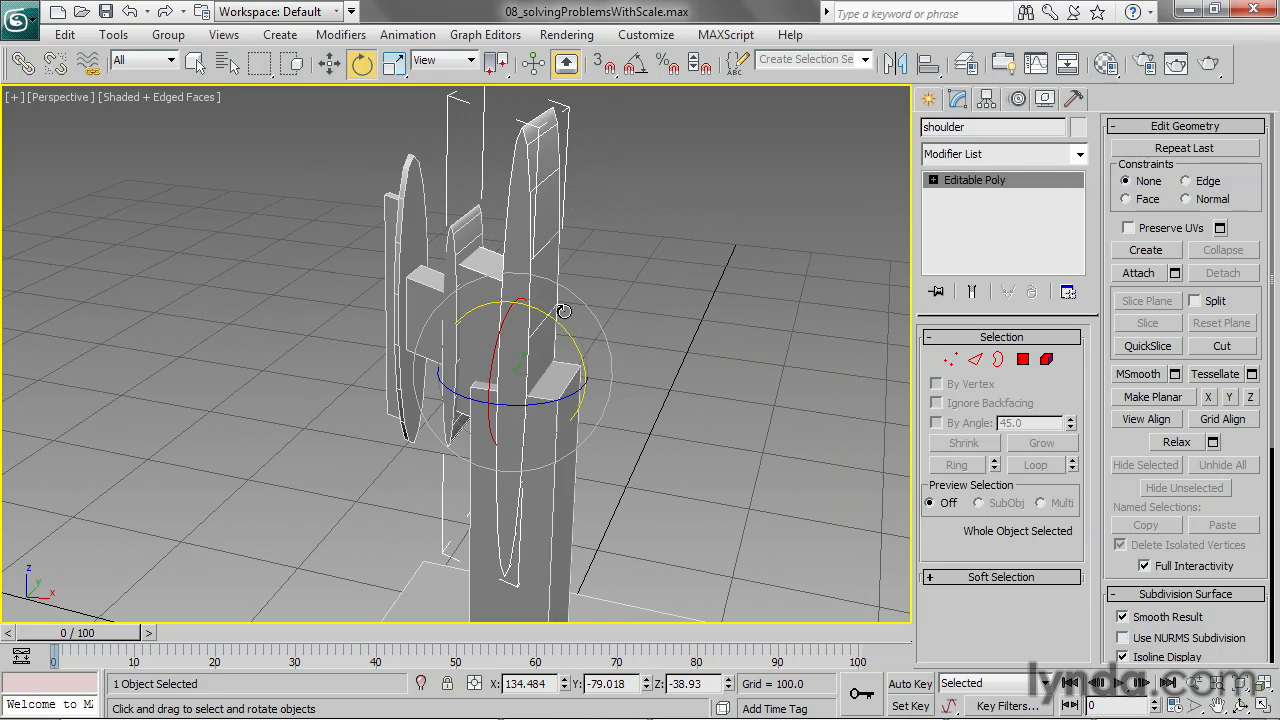
left_click_drag(556, 322, 646, 472)
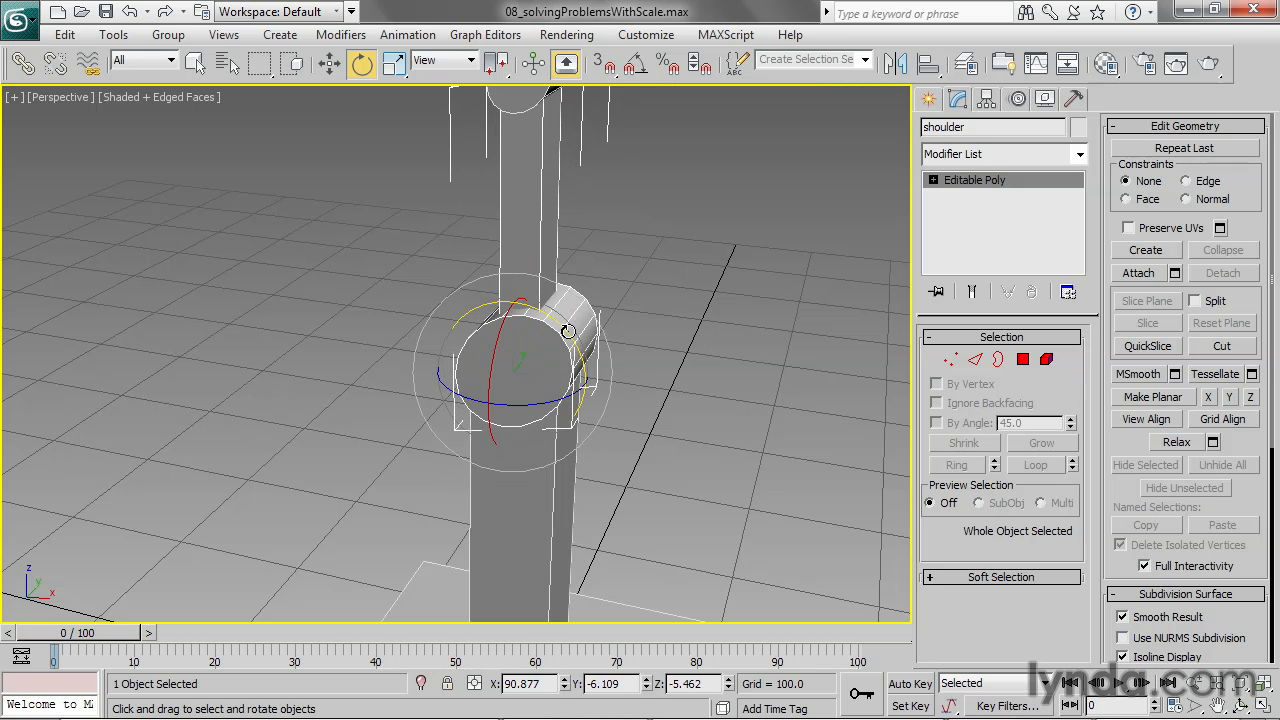
left_click_drag(568, 331, 522, 323)
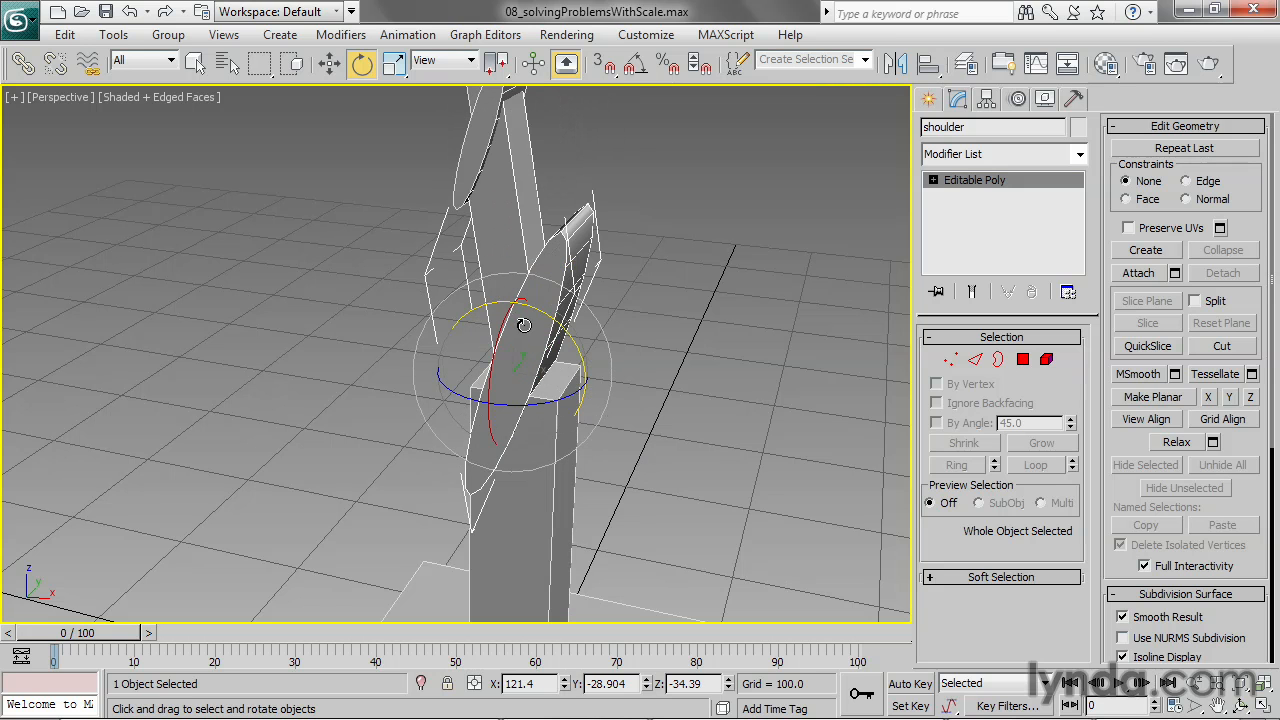
Try setting the shoulder's absolute local Y scale to 100 in the Scale Transform Type-In
right_click(393, 66)
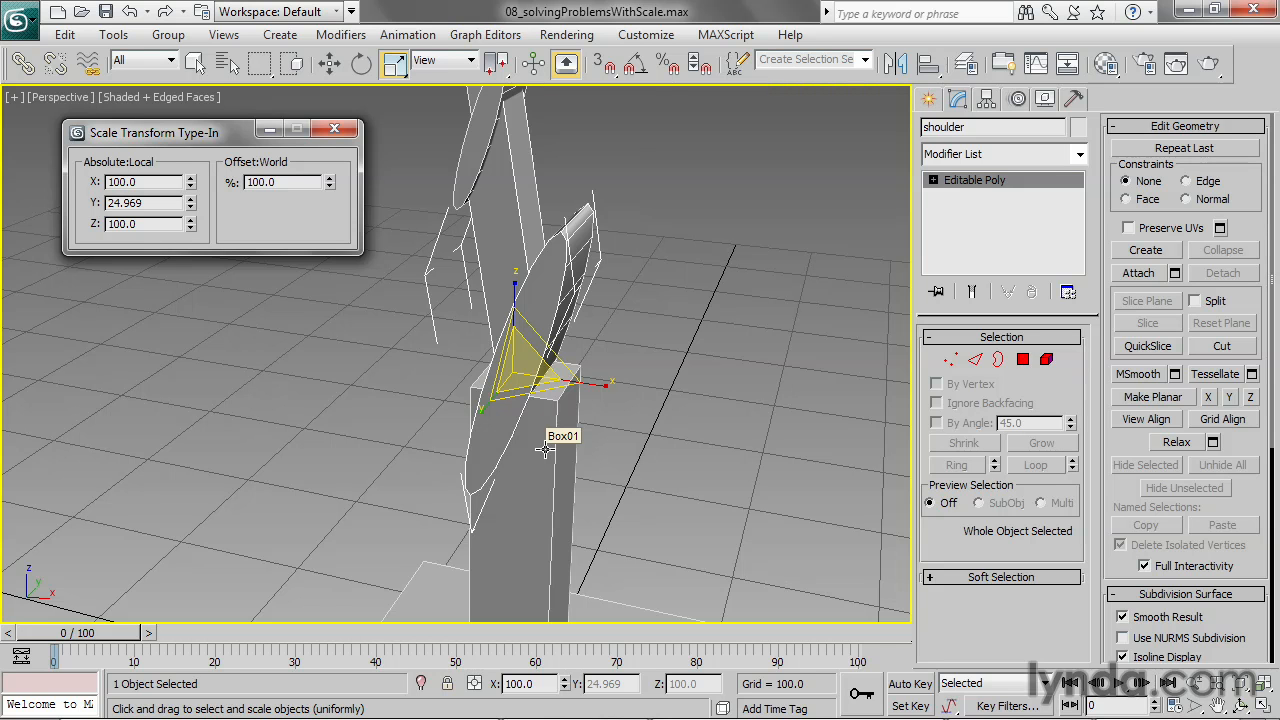
left_click_drag(164, 203, 49, 204)
type("100")
key("Return")
scroll(580, 275, "down", 5)
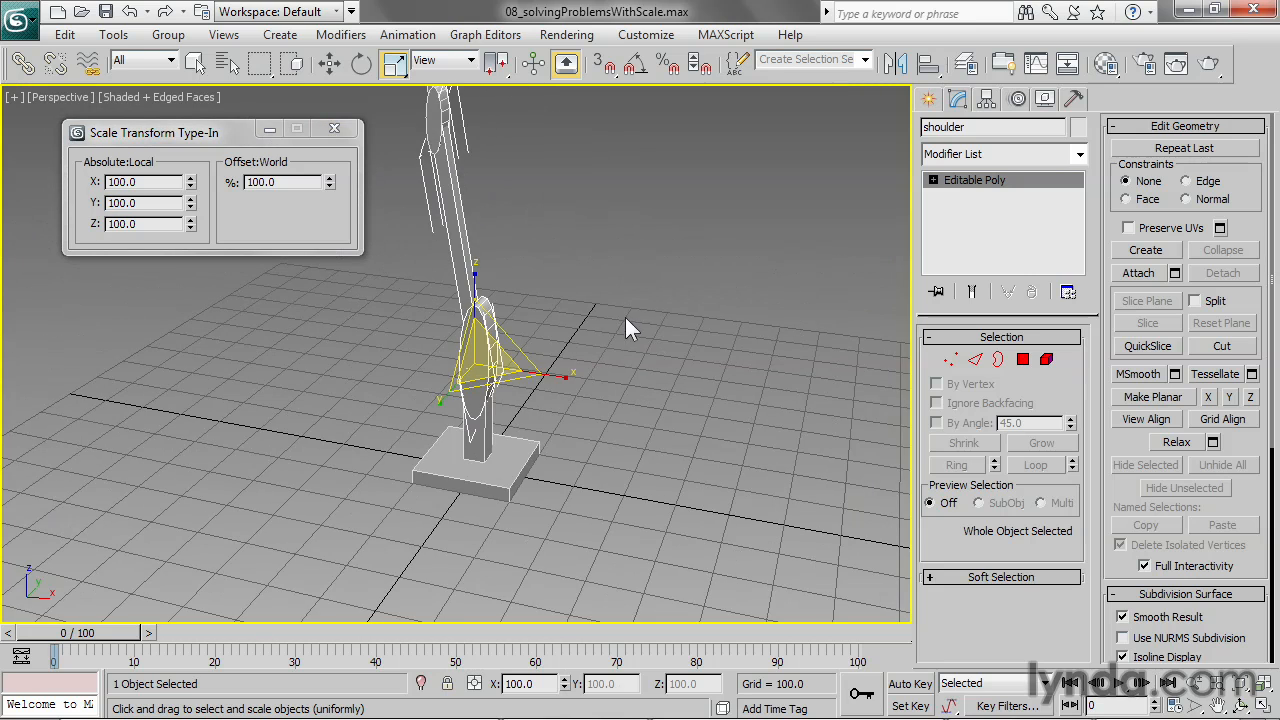
mouse_move(544, 378)
middle_mouse_down("alt")
mouse_move(761, 346)
mouse_move(563, 367)
middle_mouse_up("alt")
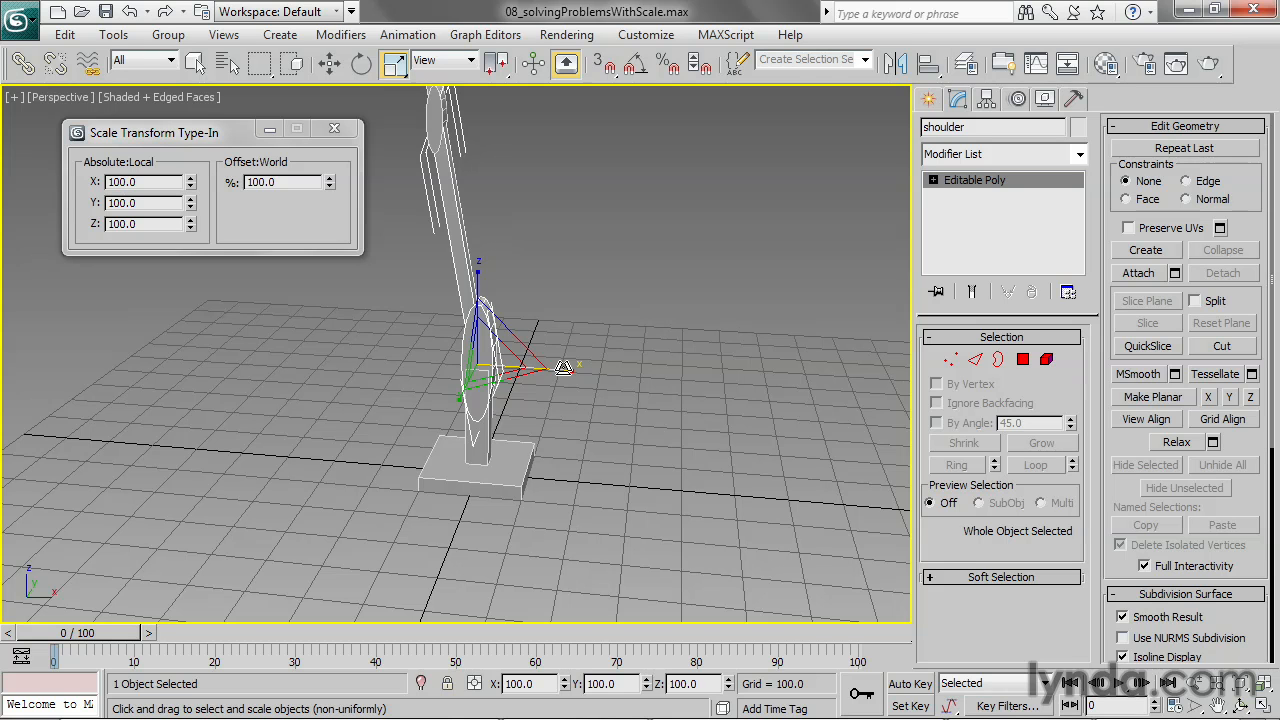
Undo the shoulder's Y scale change and its test rotations
key("ctrl+z")
key("ctrl+z")
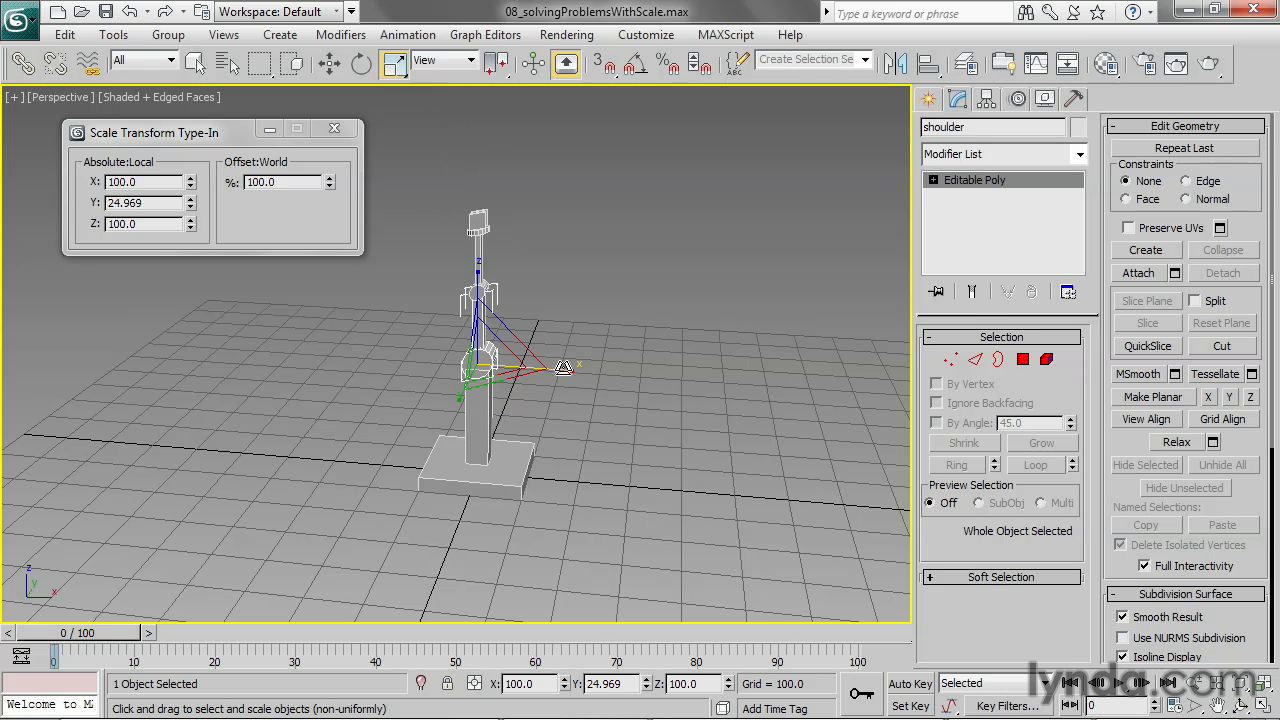
key("ctrl+z")
key("ctrl+z")
key("ctrl+z")
key("ctrl+z")
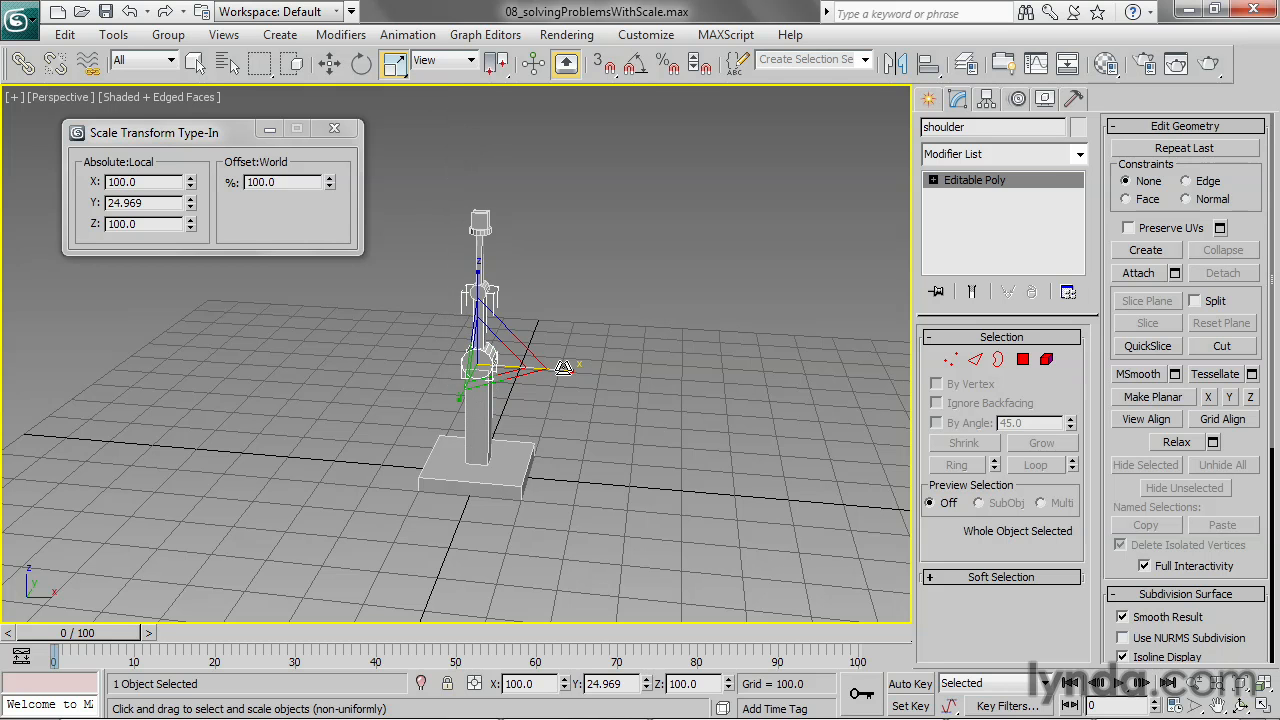
Unlink the shoulder from the box beneath it and reset the box's absolute local Z scale to 100
scroll(678, 324, "up", 5)
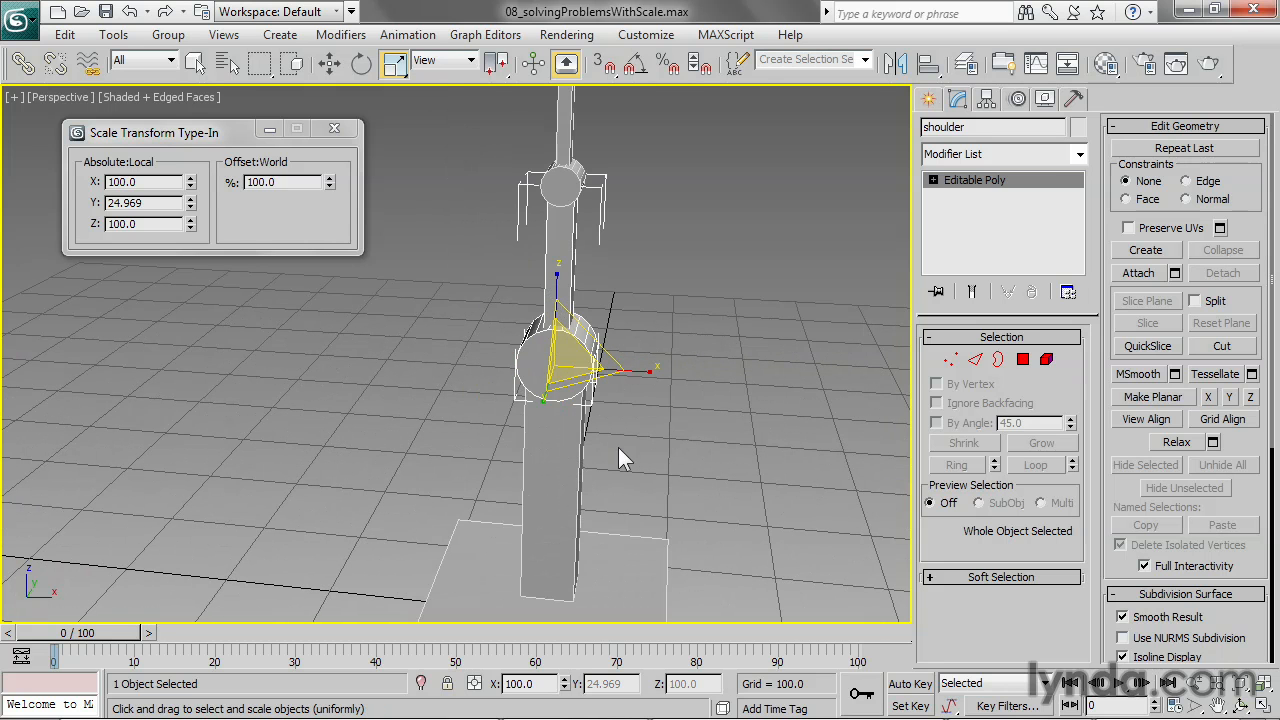
left_click(53, 66)
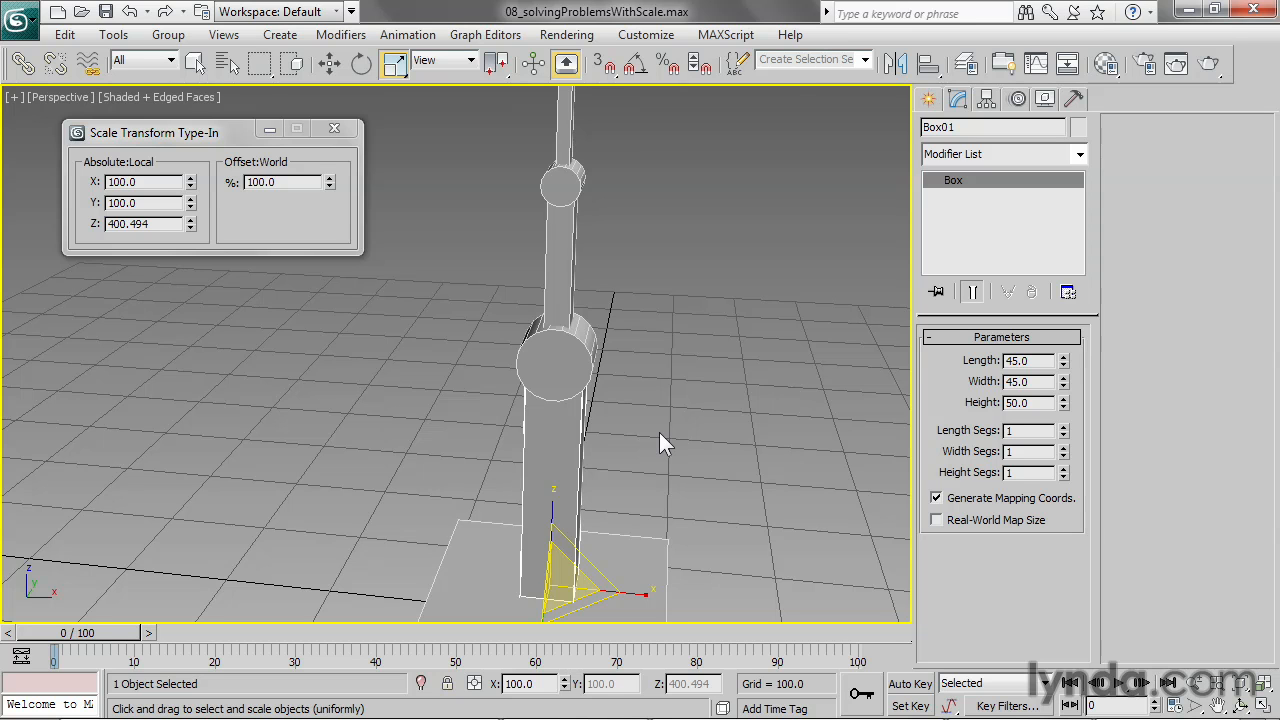
double_click(168, 224)
type("100")
key("Return")
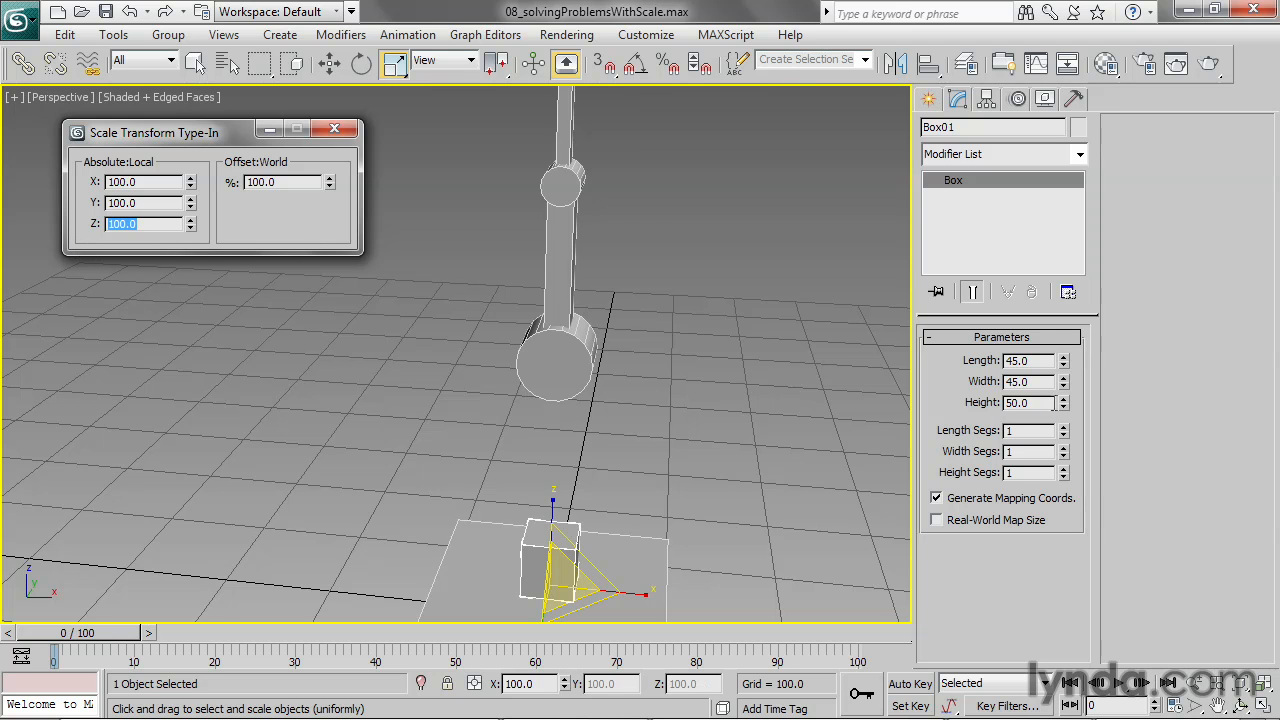
Set the box's Height parameter to 200
double_click(1040, 402)
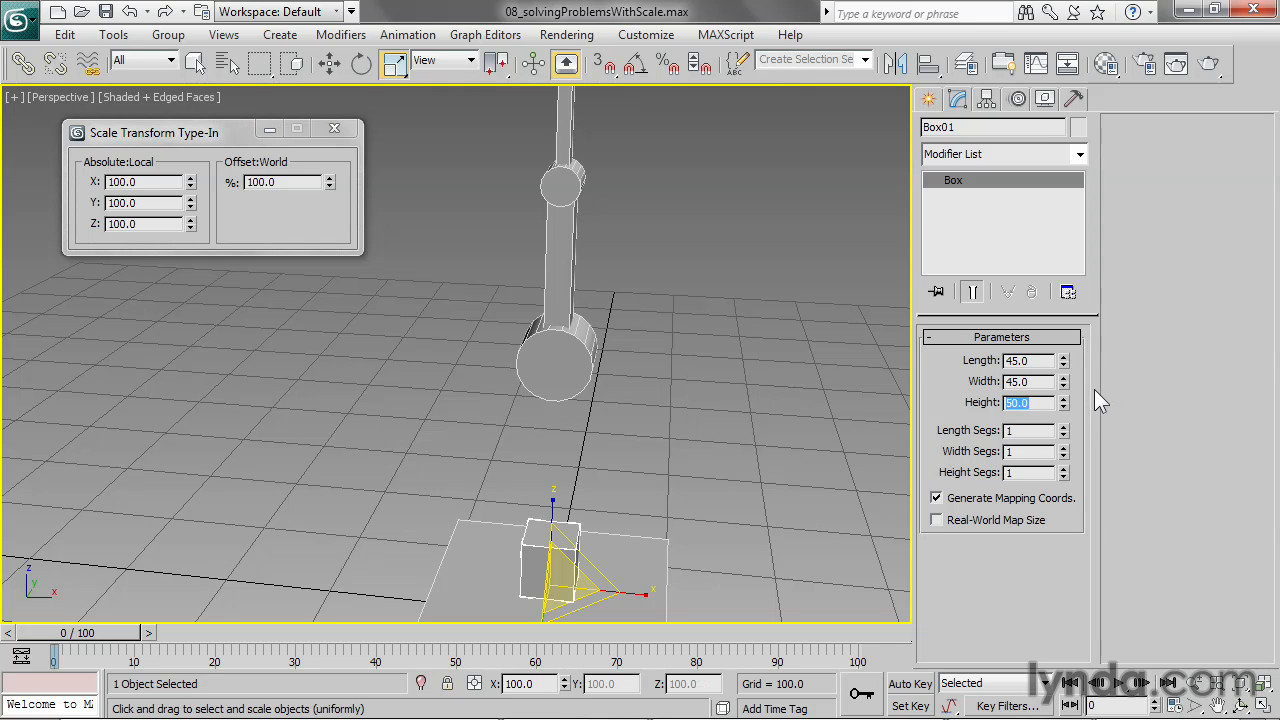
type("200")
key("Return")
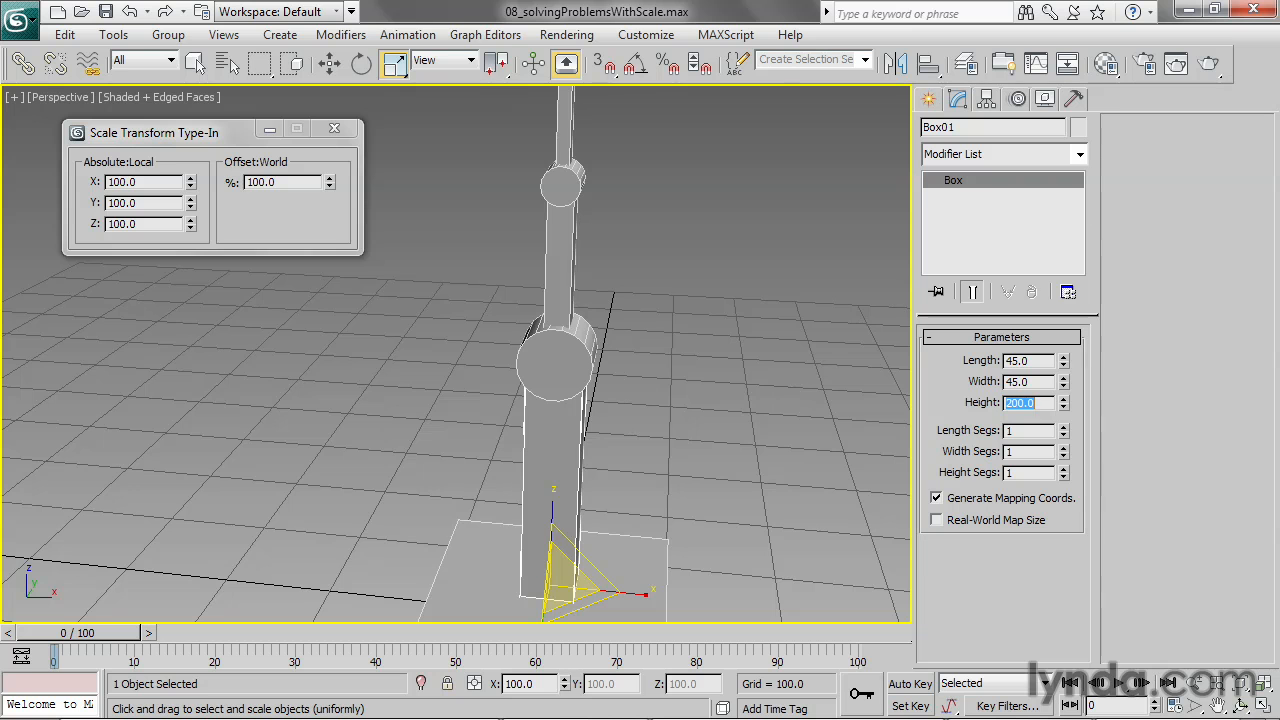
Set the box's Height parameter back to 50
middle_click_drag(760, 477, 710, 425, "alt")
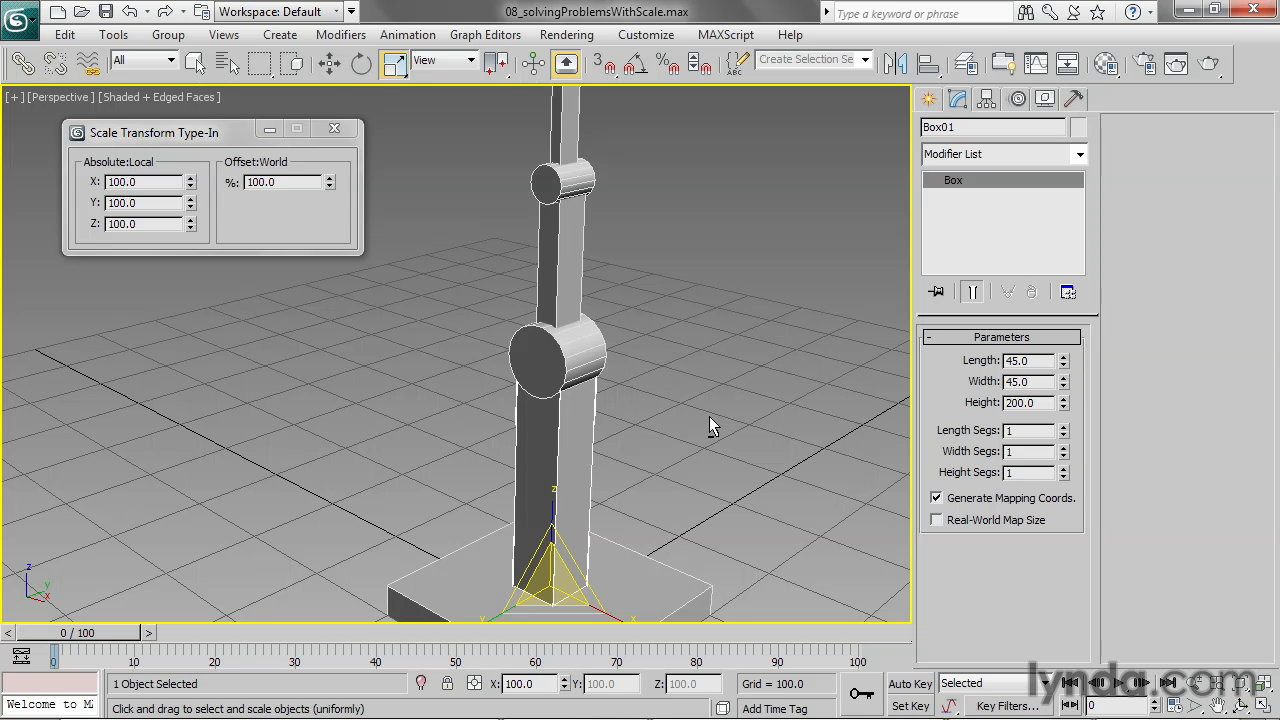
left_click_drag(1040, 402, 969, 407)
type("50")
key("Return")
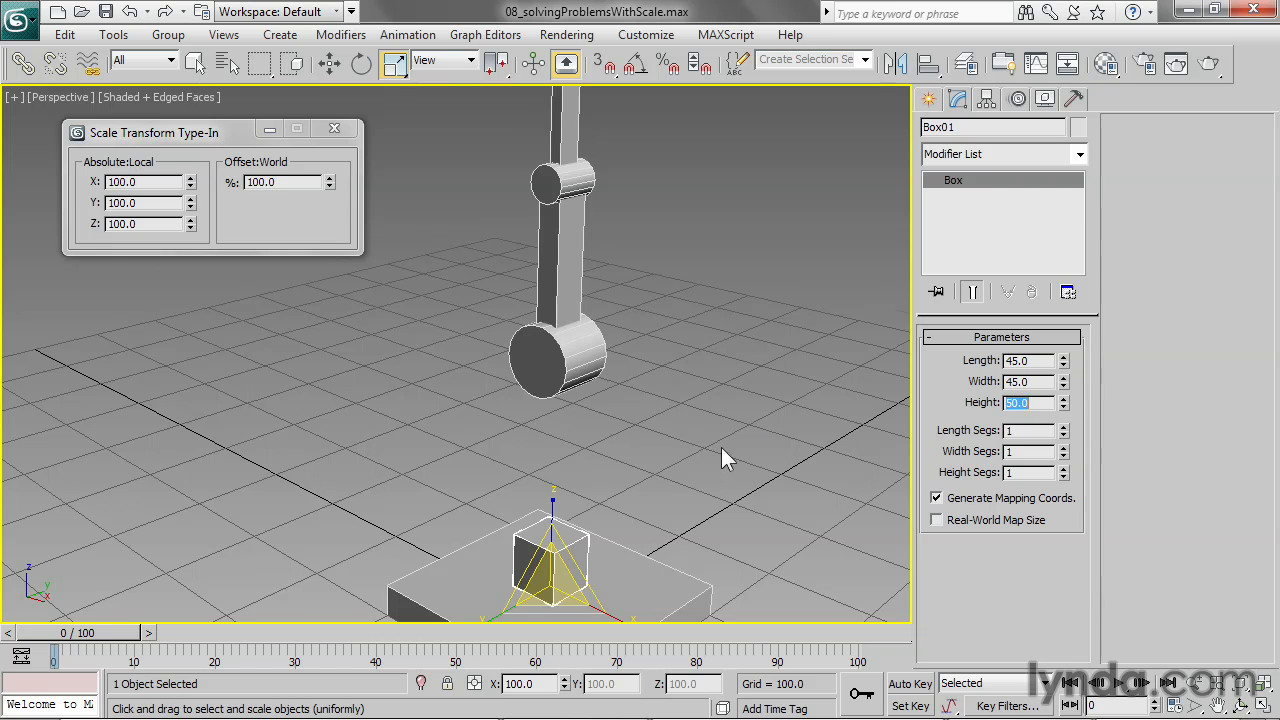
Convert the box to an Editable Poly and select its top polygon
middle_click_drag(722, 450, 712, 321)
right_click(655, 320)
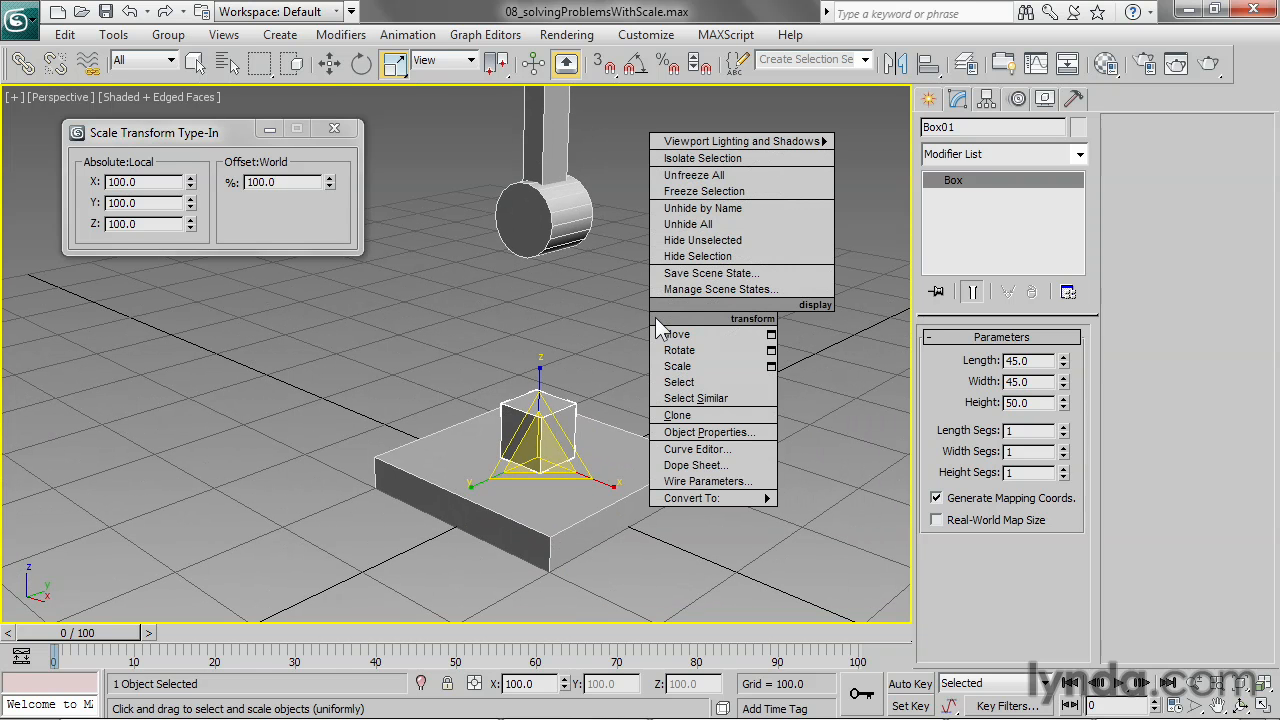
mouse_move(699, 494)
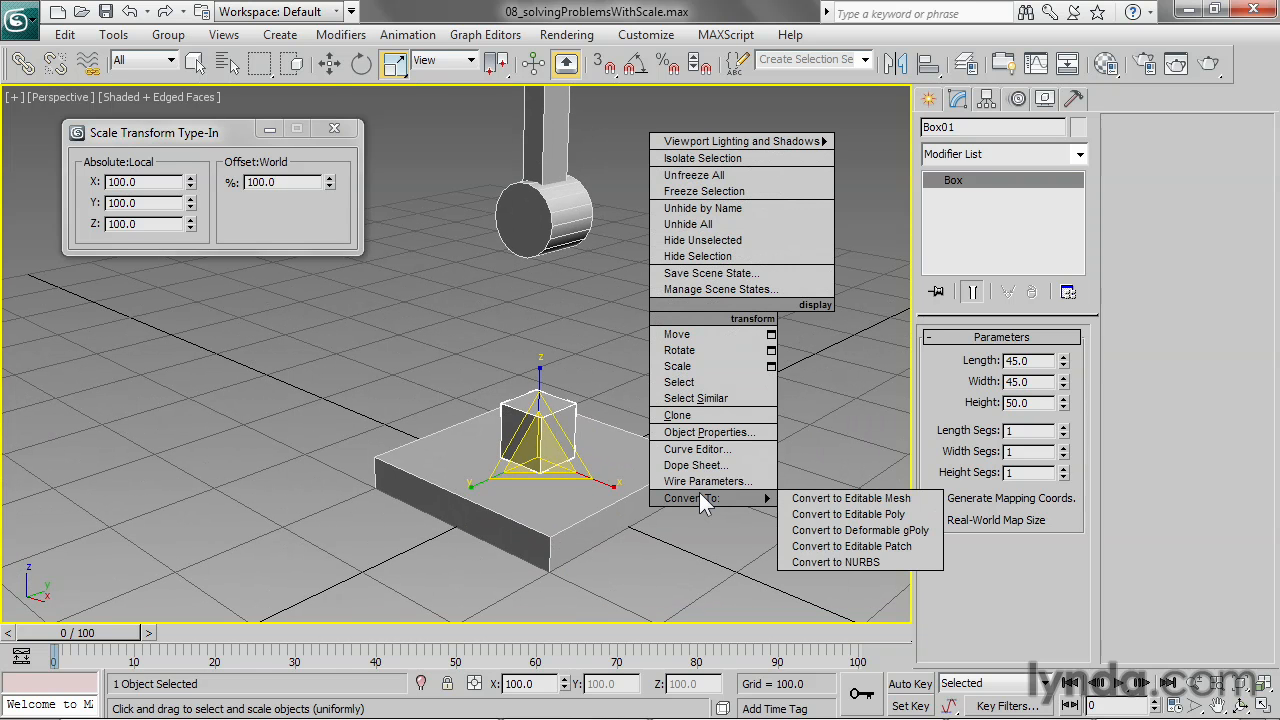
left_click(848, 514)
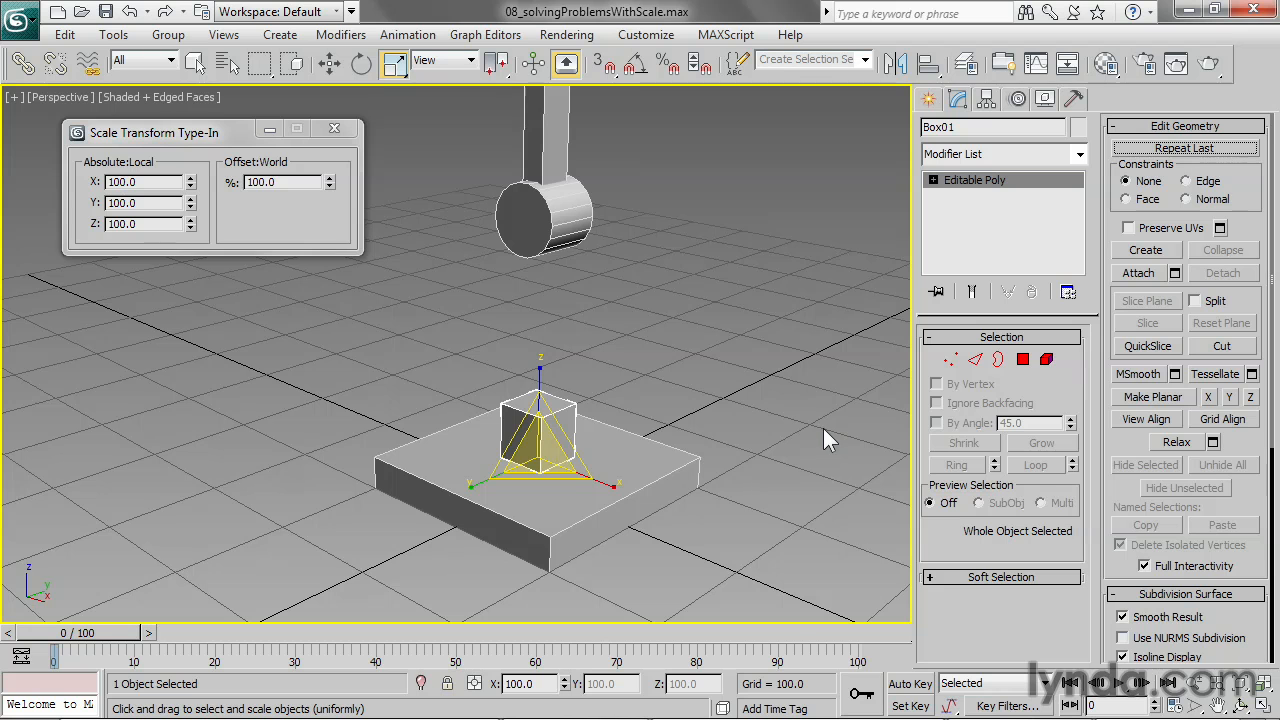
left_click(1023, 360)
left_click(535, 405)
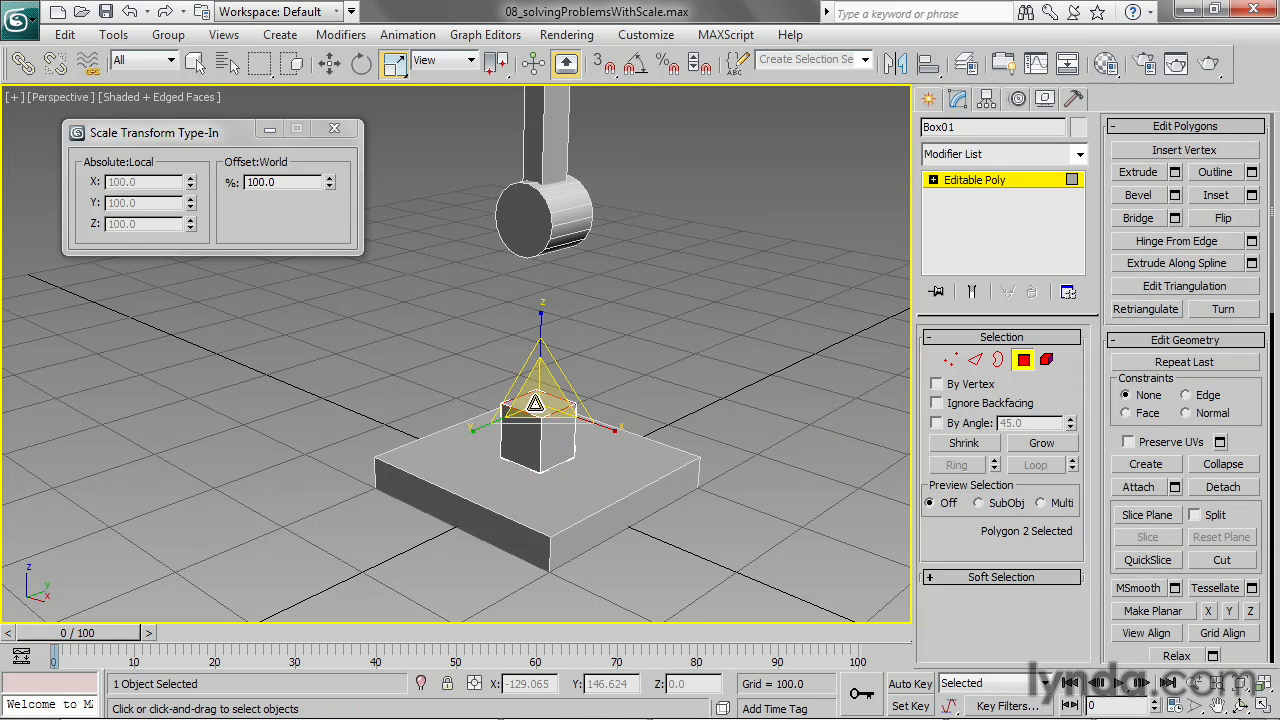
Move the box's top polygon up to about Z 230, exit polygon editing and check the box's scale values
key("w")
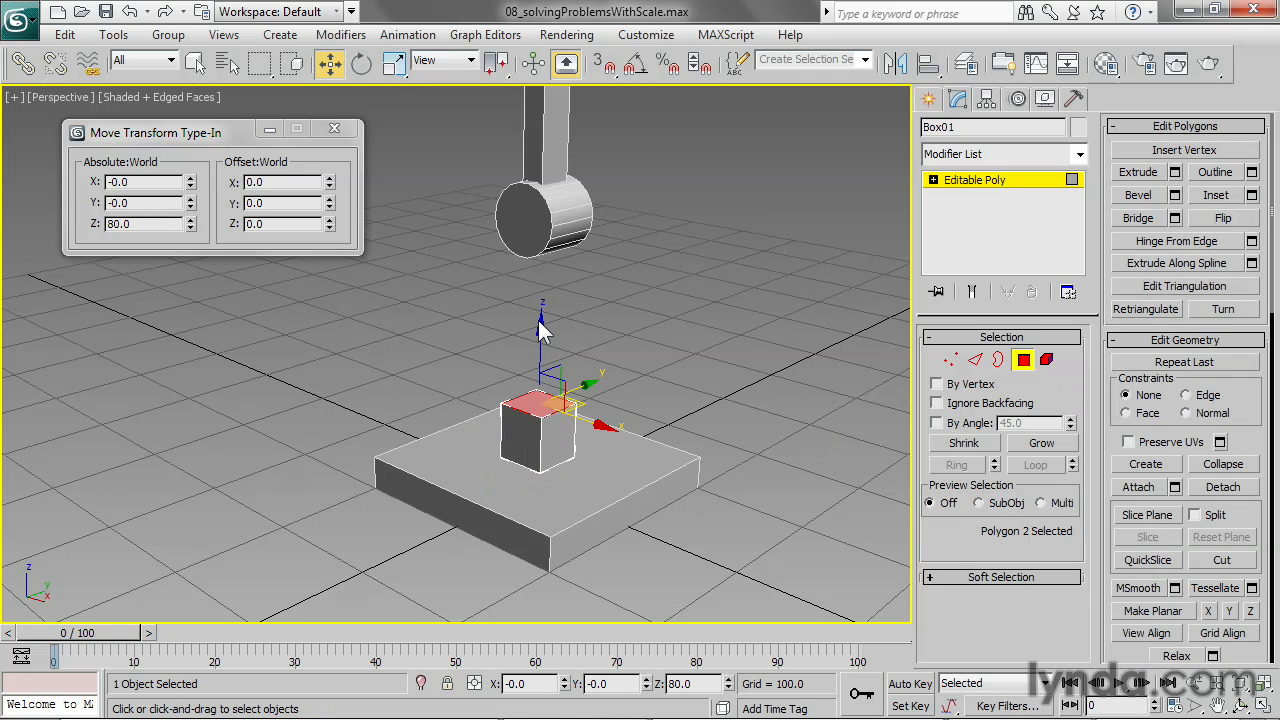
left_click_drag(537, 318, 548, 157)
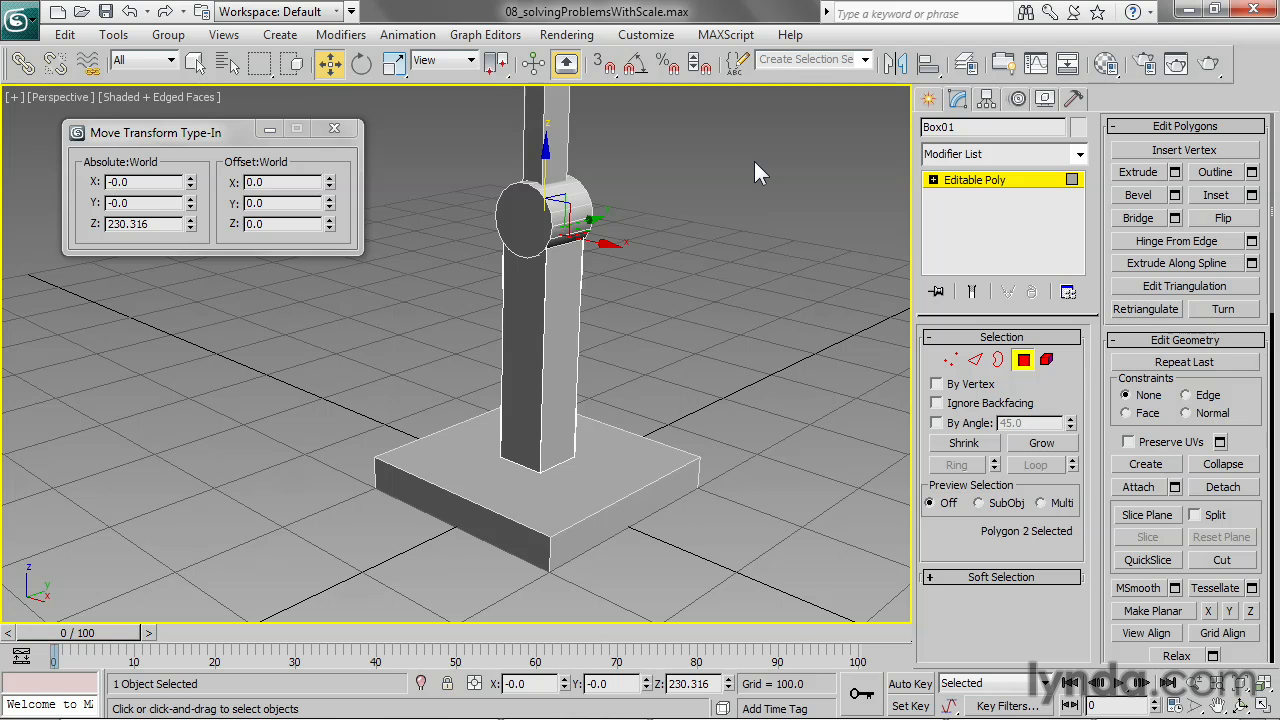
left_click(976, 181)
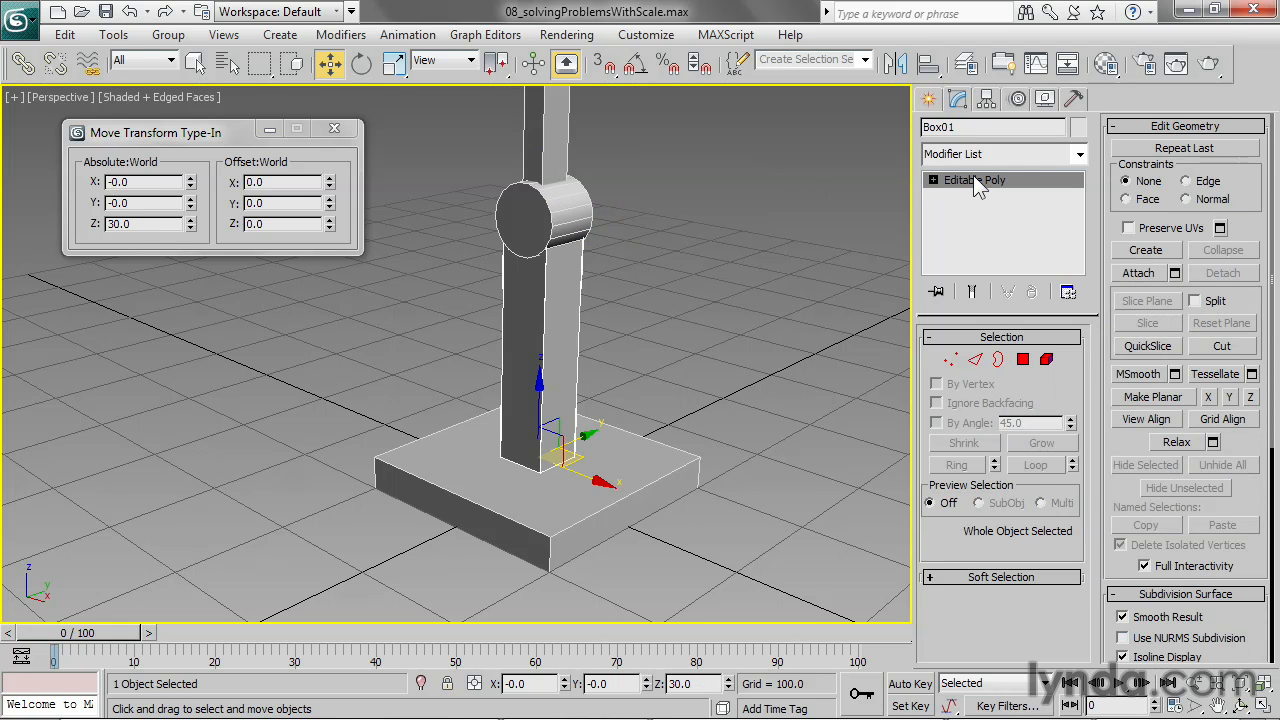
left_click(393, 64)
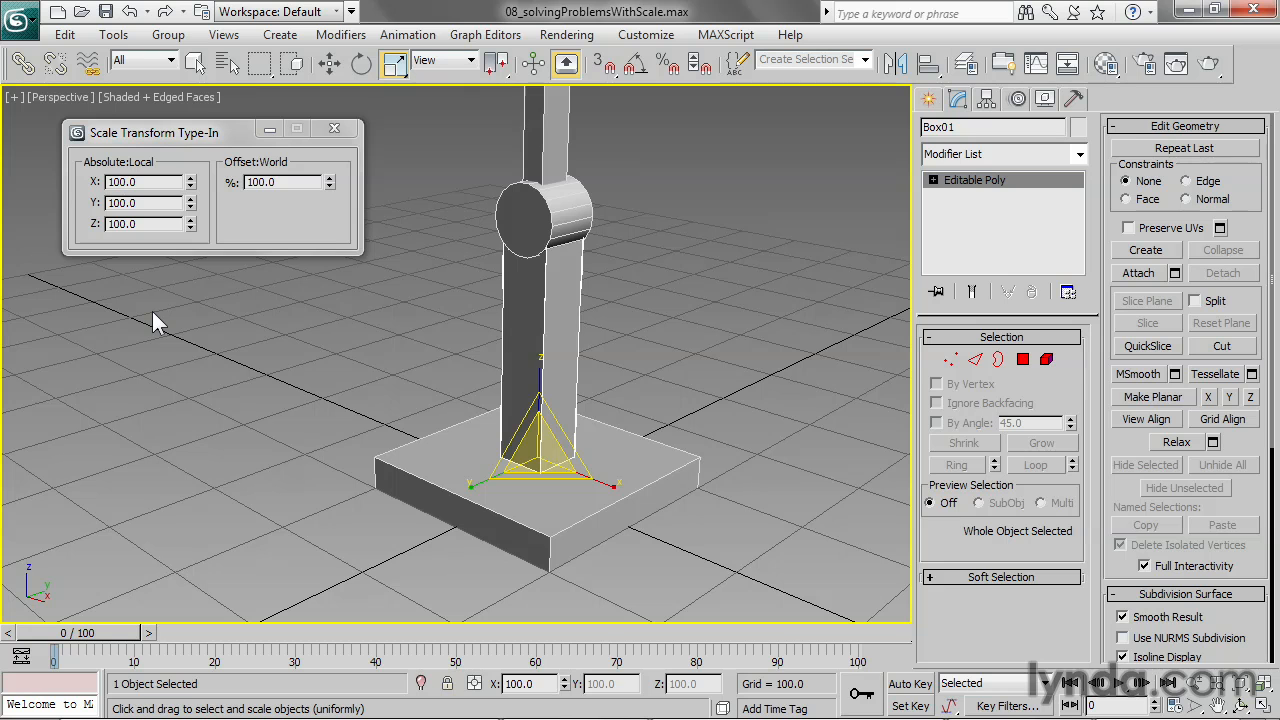
Undo the top polygon's move, then stretch all of the box's polygons upward along Z at polygon level
key("ctrl+z")
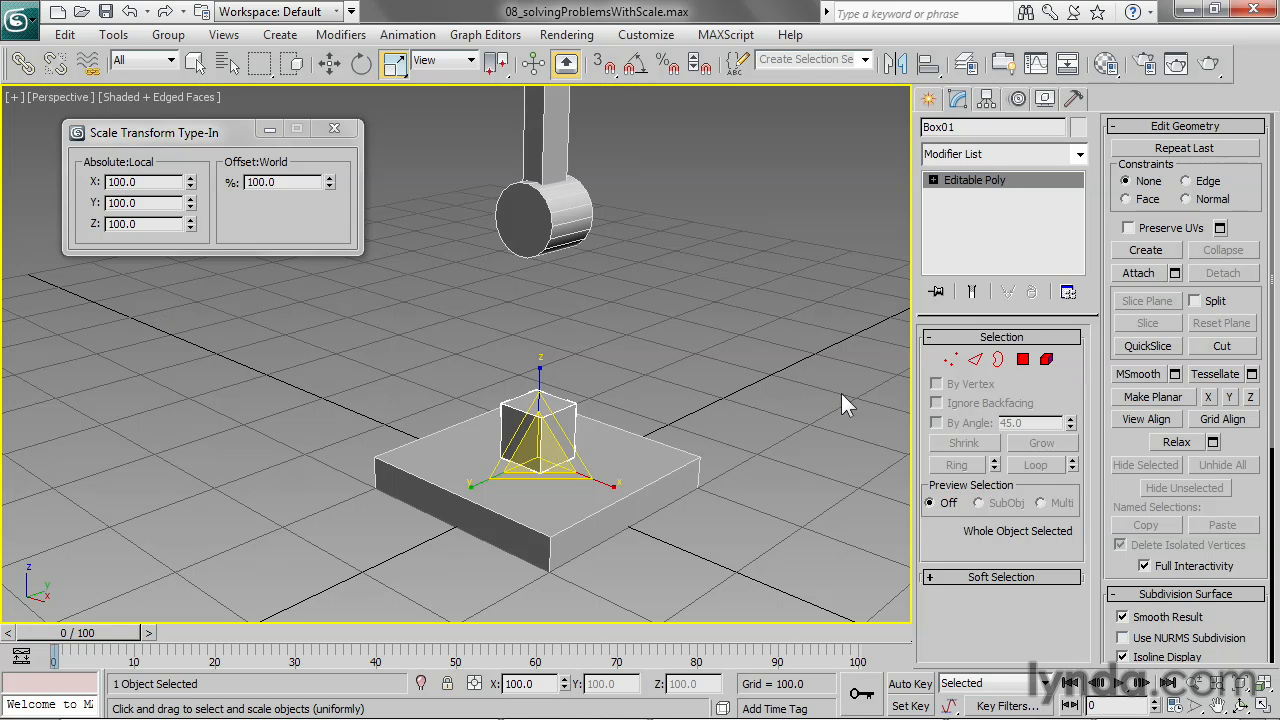
left_click(1024, 360)
left_click_drag(417, 312, 662, 530)
left_click_drag(540, 355, 513, 124)
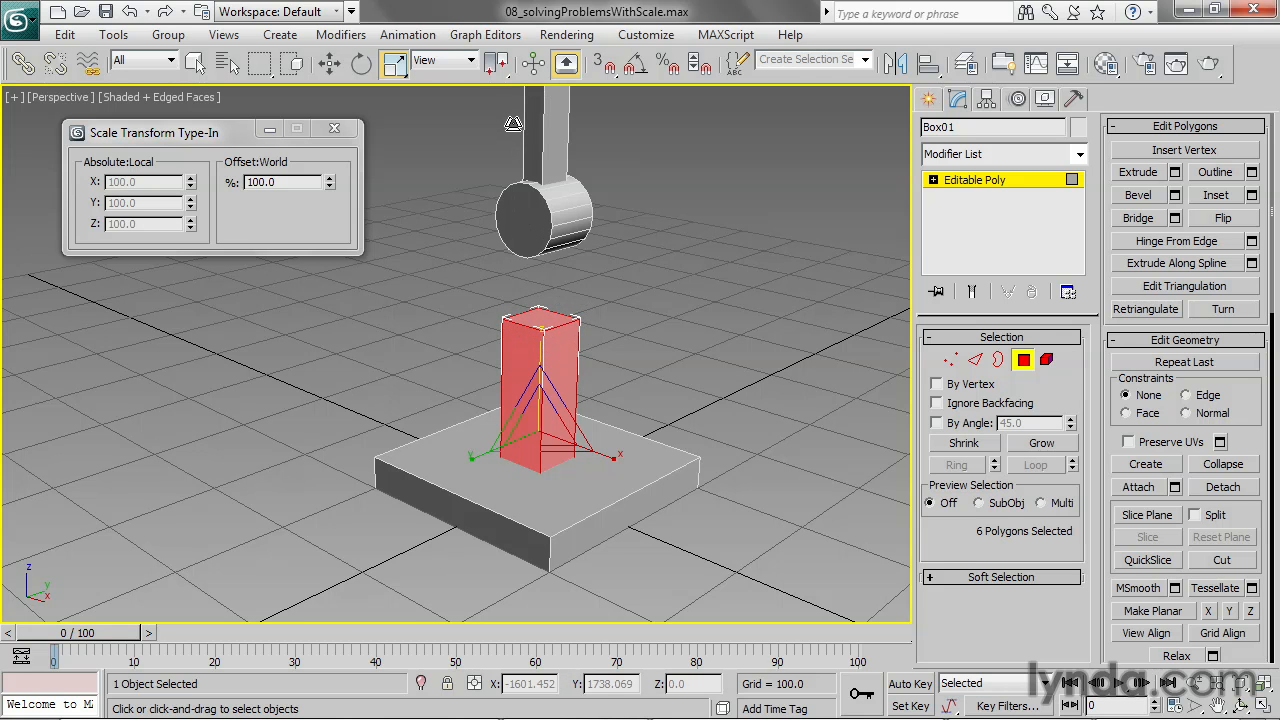
left_click(973, 181)
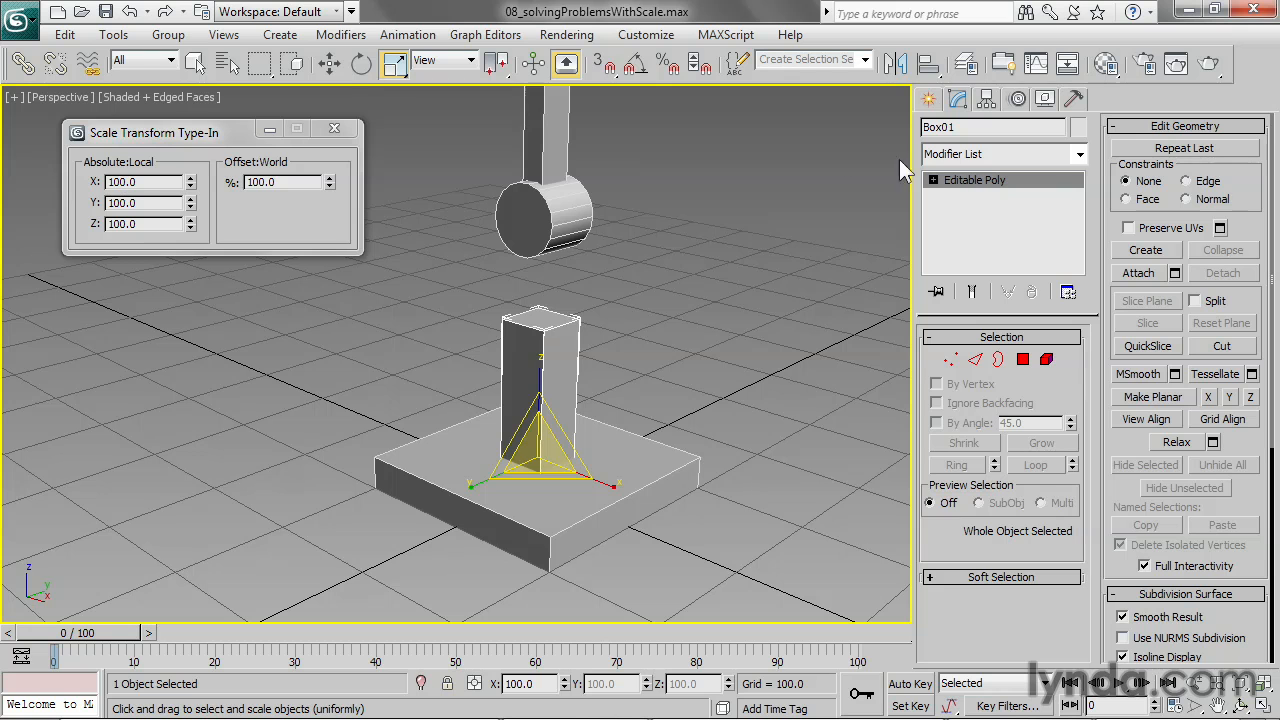
Move the whole box up to about Z 102 to meet the shoulder, and check its scale values
left_click(330, 64)
left_click_drag(542, 395, 542, 308)
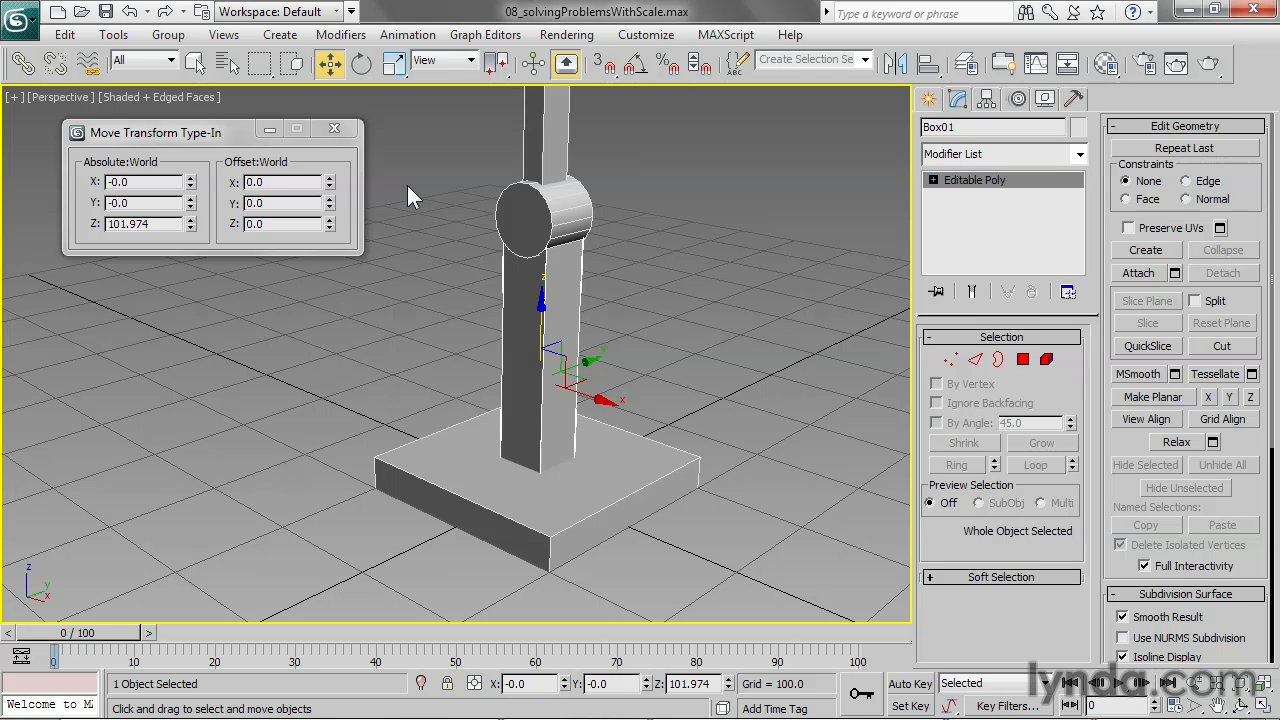
left_click(394, 72)
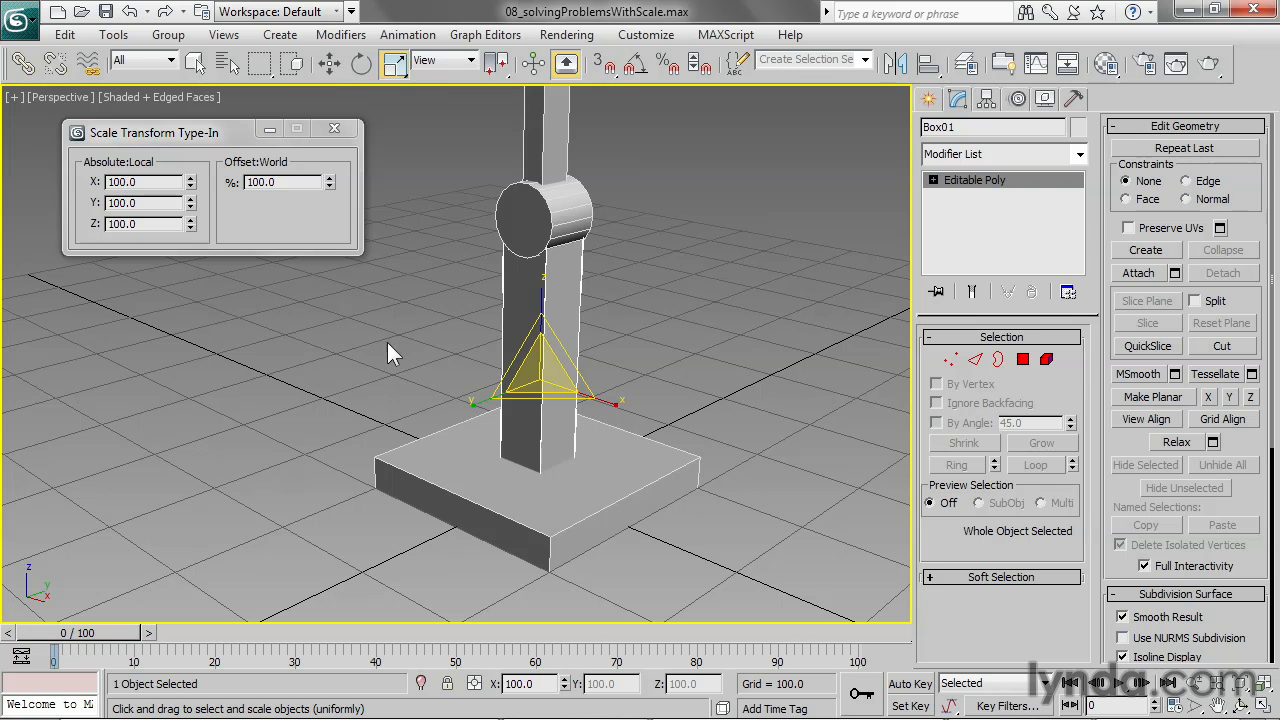
Link the shoulder to the box as its child, test-rotate the shoulder and undo the rotation
left_click(22, 63)
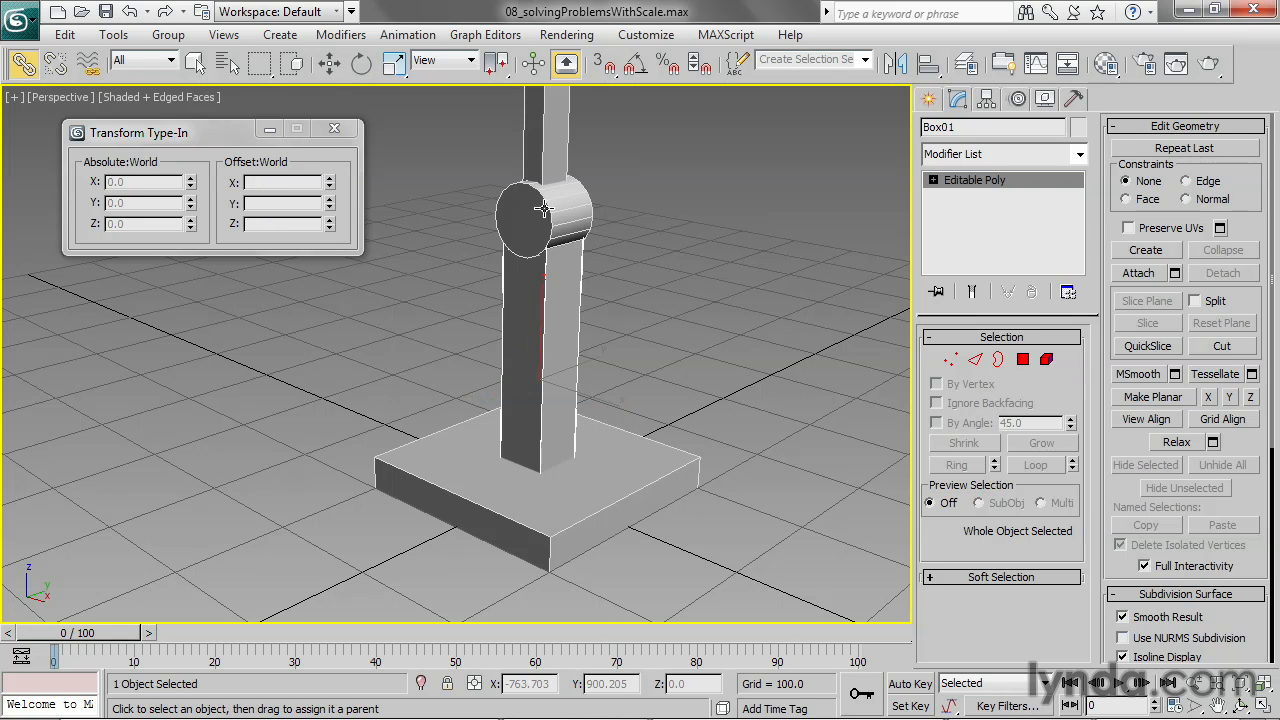
left_click_drag(543, 207, 537, 323)
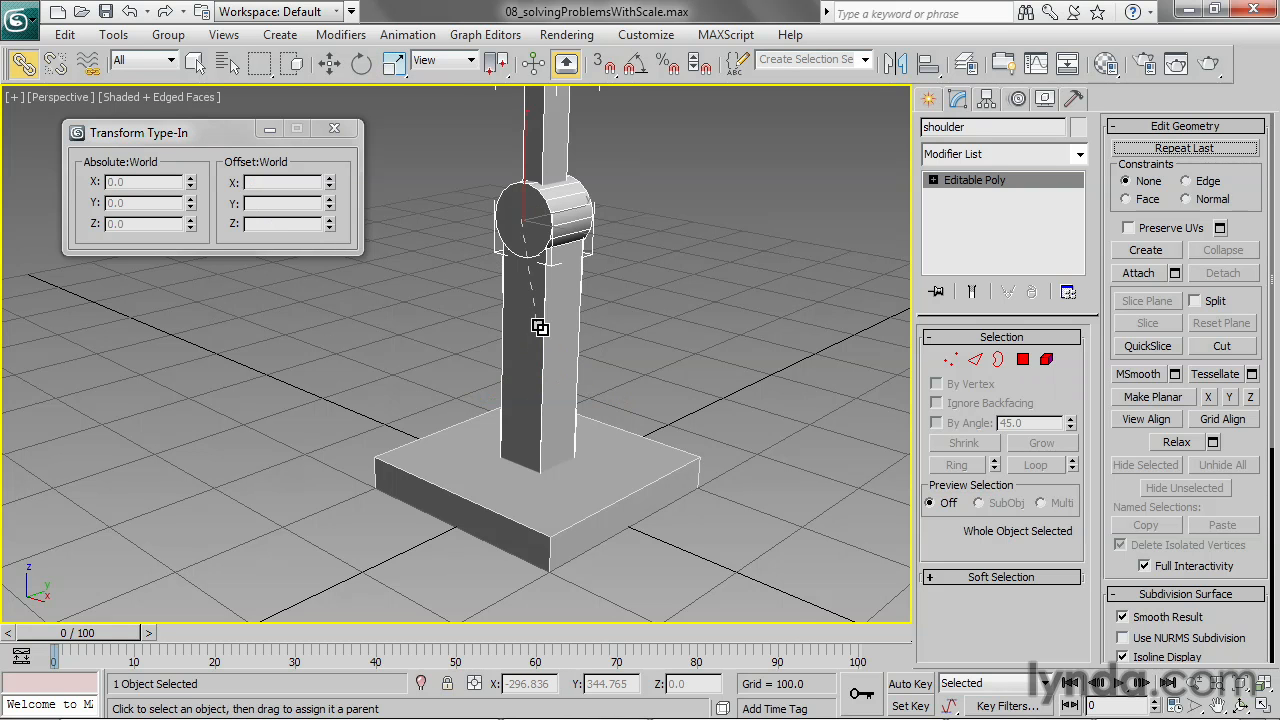
left_click(362, 65)
middle_click_drag(413, 160, 423, 365)
left_click_drag(580, 426, 689, 430)
key("ctrl+z")
middle_click_drag(765, 426, 755, 264)
scroll(755, 264, "down", 3)
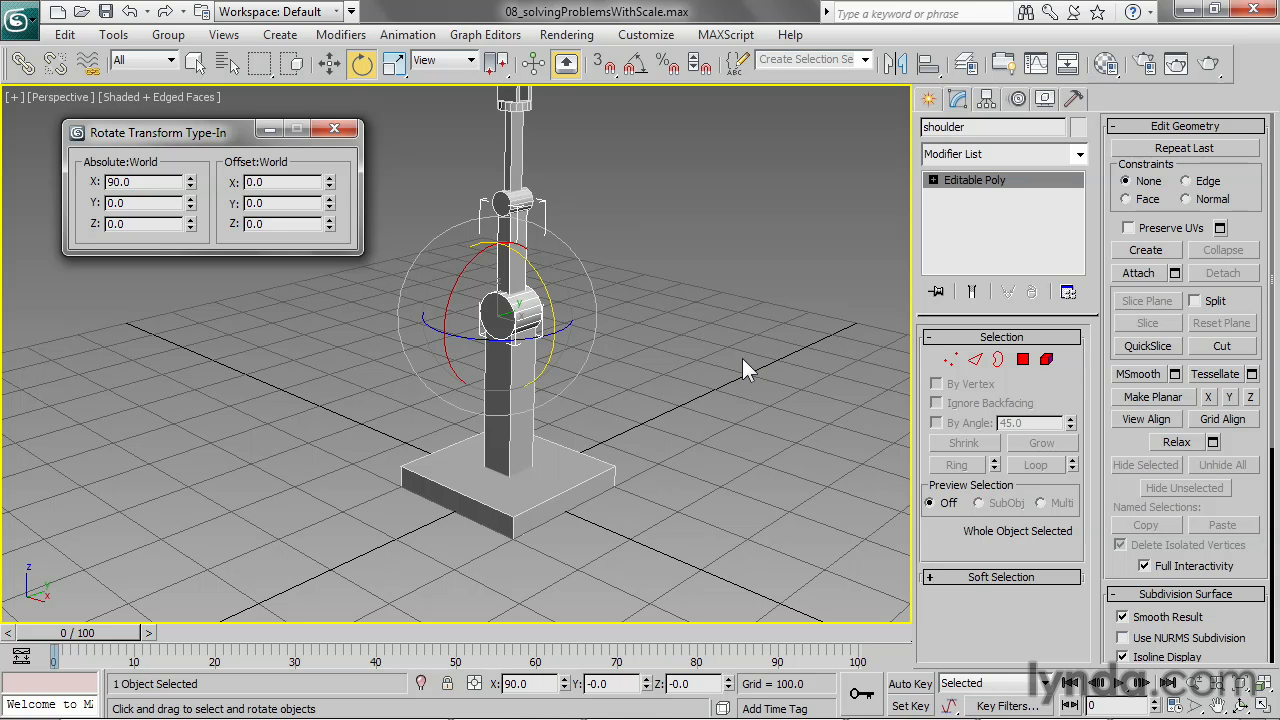
Close the transform type-in and reopen 08_solvingProblemsWithScale.max without saving the changes
left_click(348, 134)
left_click(20, 18)
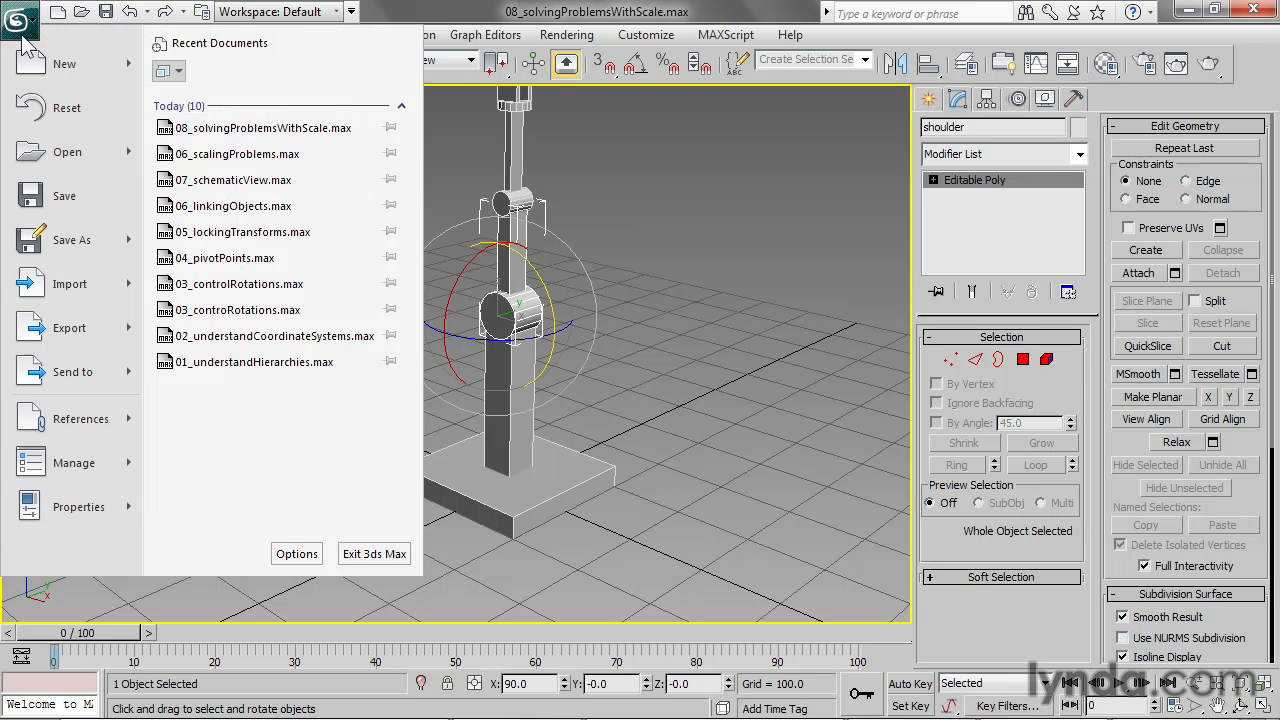
left_click(262, 130)
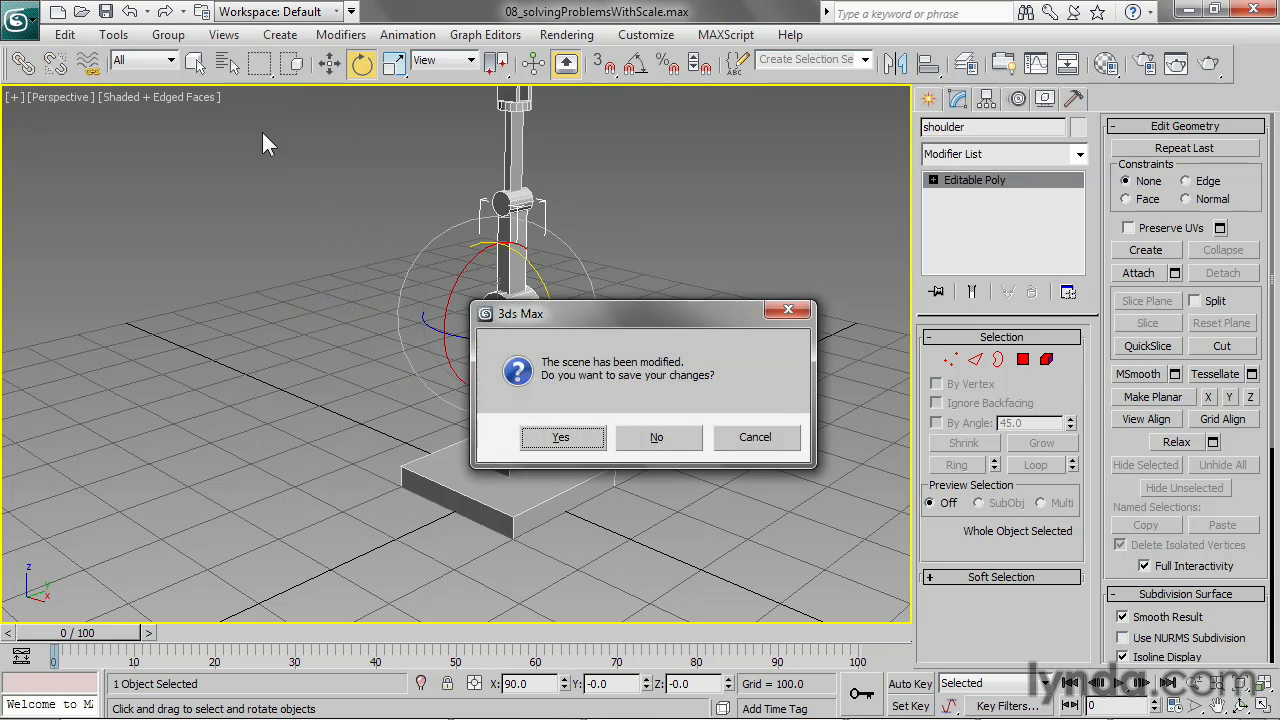
left_click(668, 440)
Scale the small box on the base along Z to about 388% so it reaches the shoulder
scroll(586, 443, "up", 5)
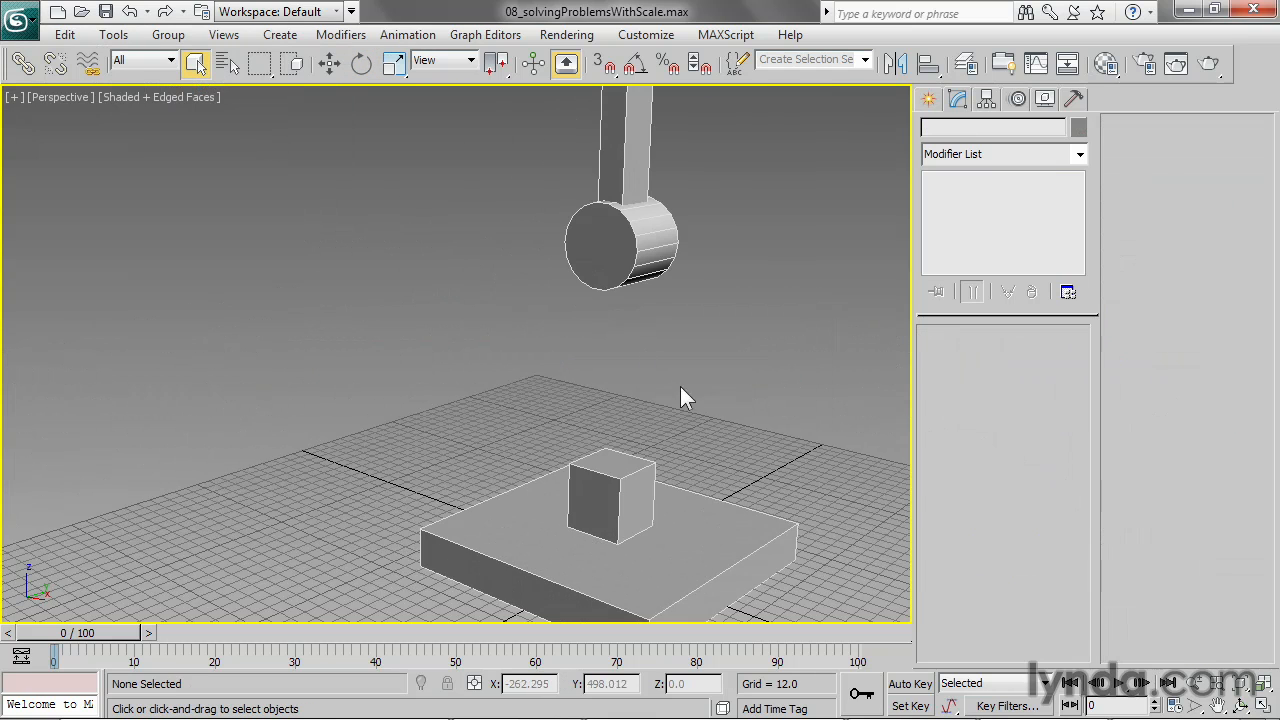
middle_click_drag(728, 458, 636, 416, "alt")
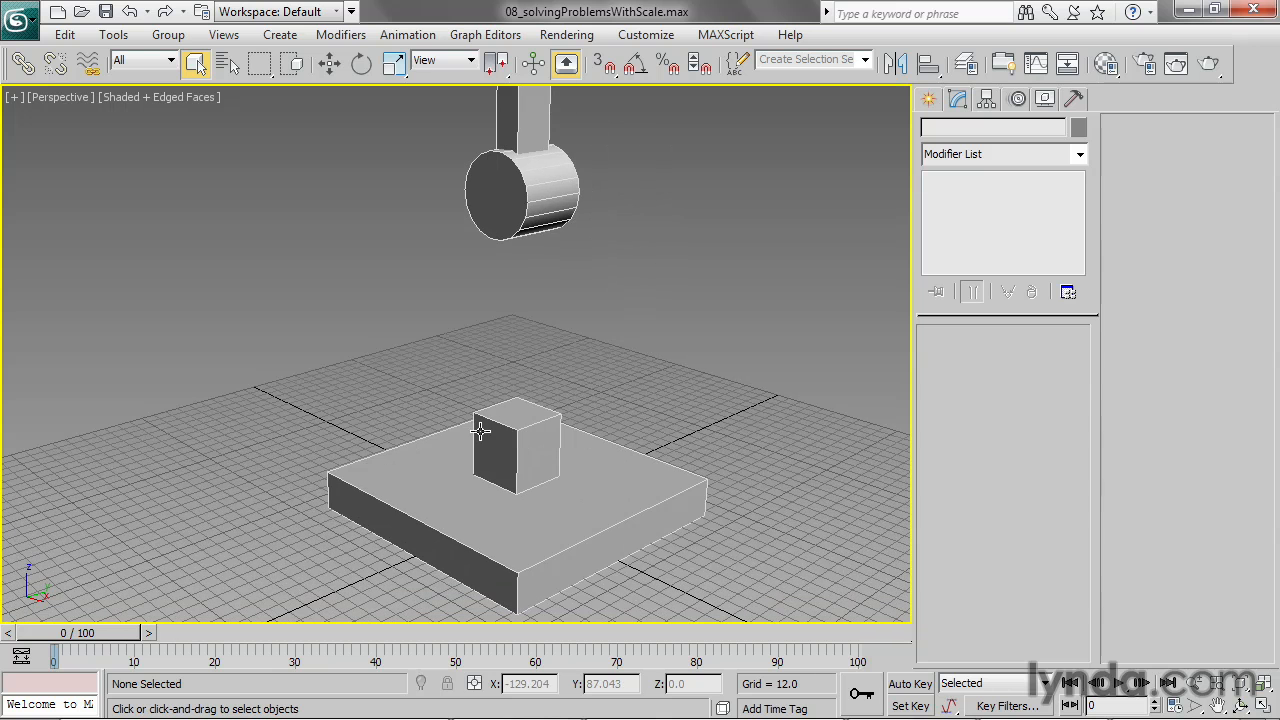
left_click(480, 432)
left_click(394, 62)
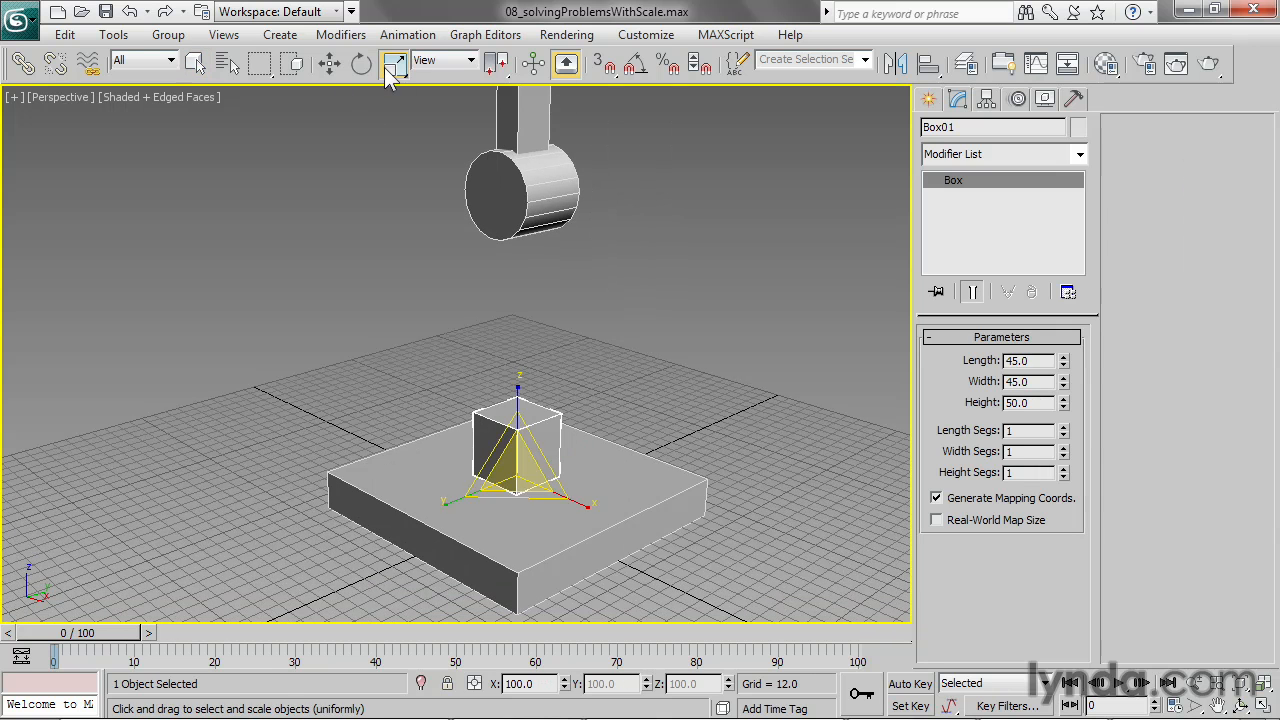
left_click_drag(521, 408, 514, 189)
Display the box's scale transform values and apply Reset Scale to the box
right_click(394, 63)
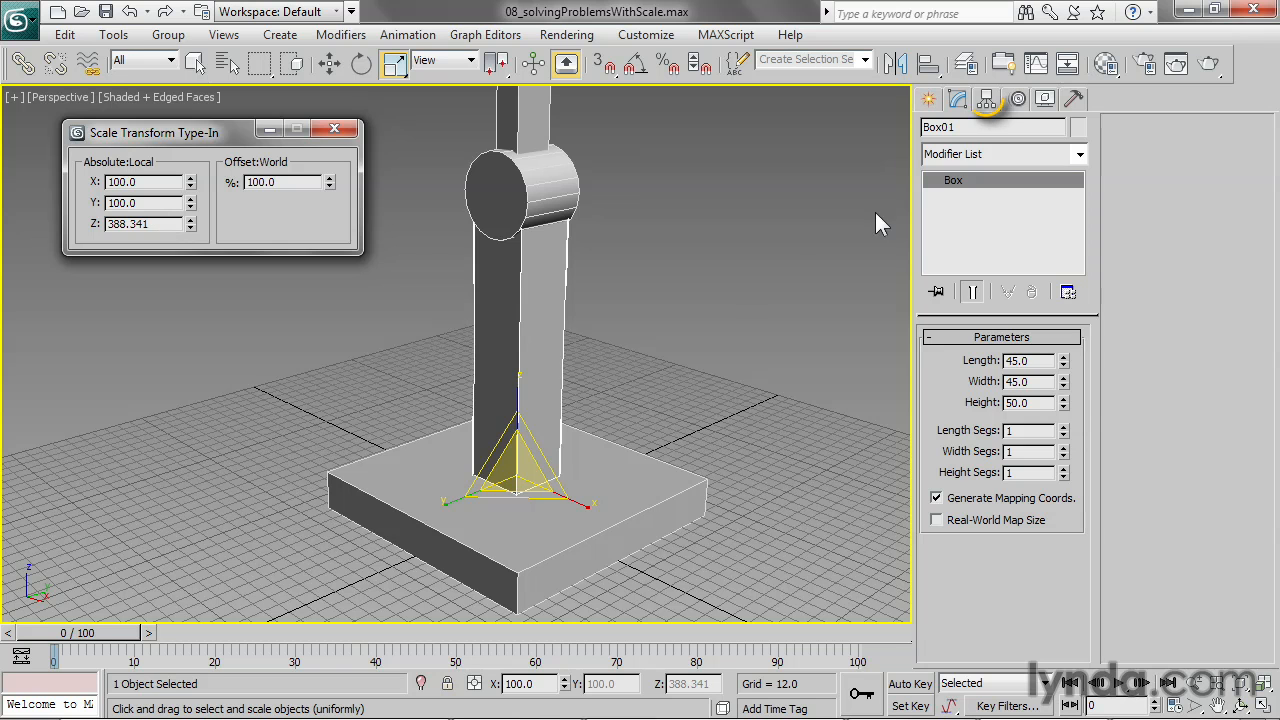
left_click(986, 99)
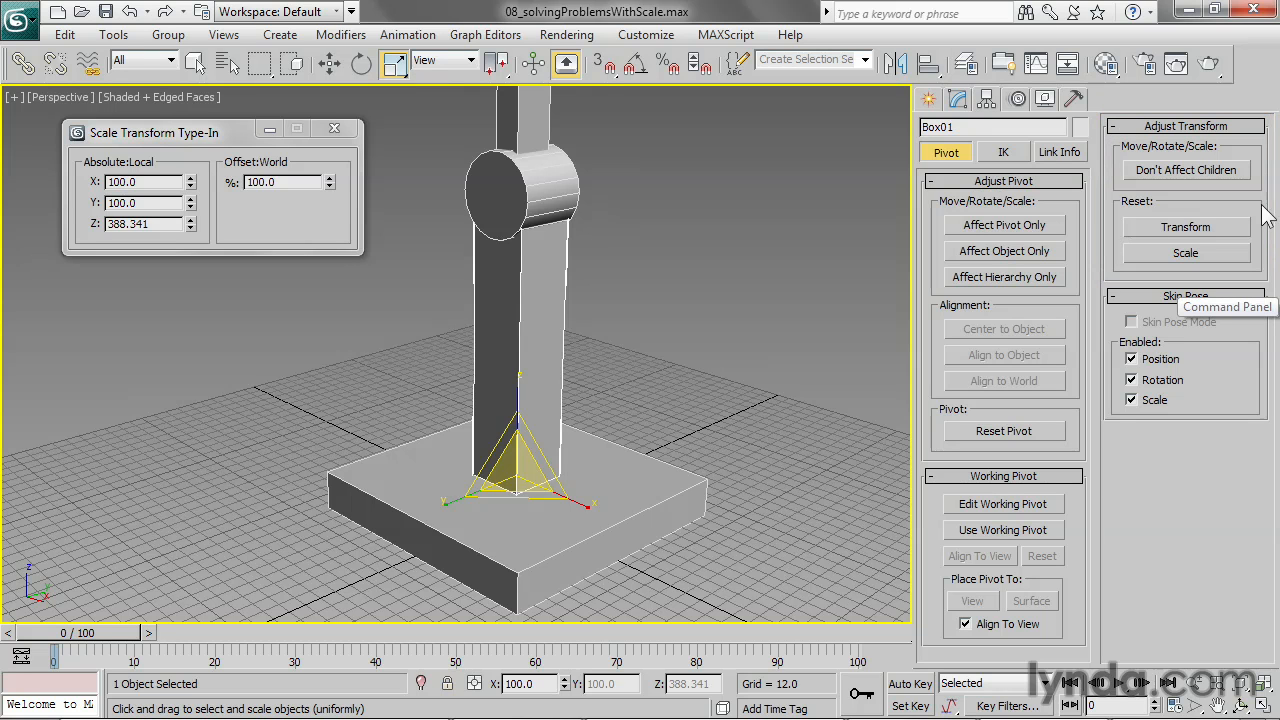
left_click(1156, 251)
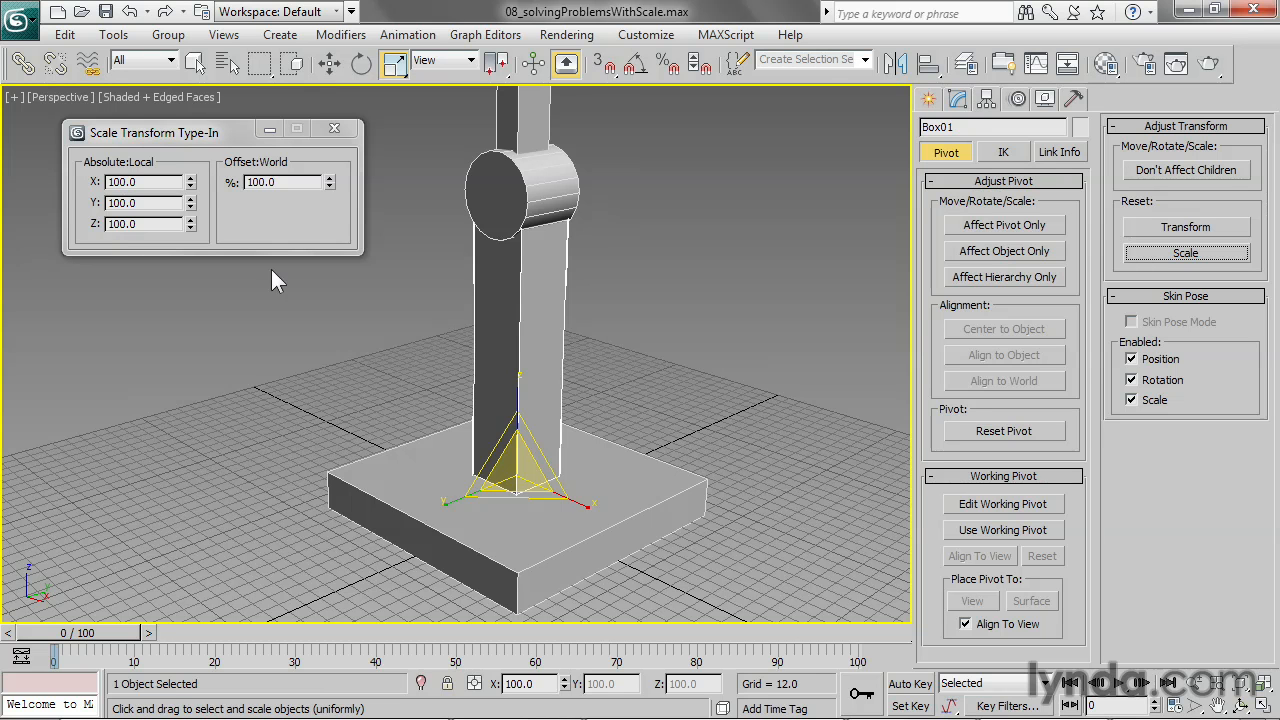
Link the shoulder to the lengthened box beneath it as its child
scroll(654, 346, "down", 5)
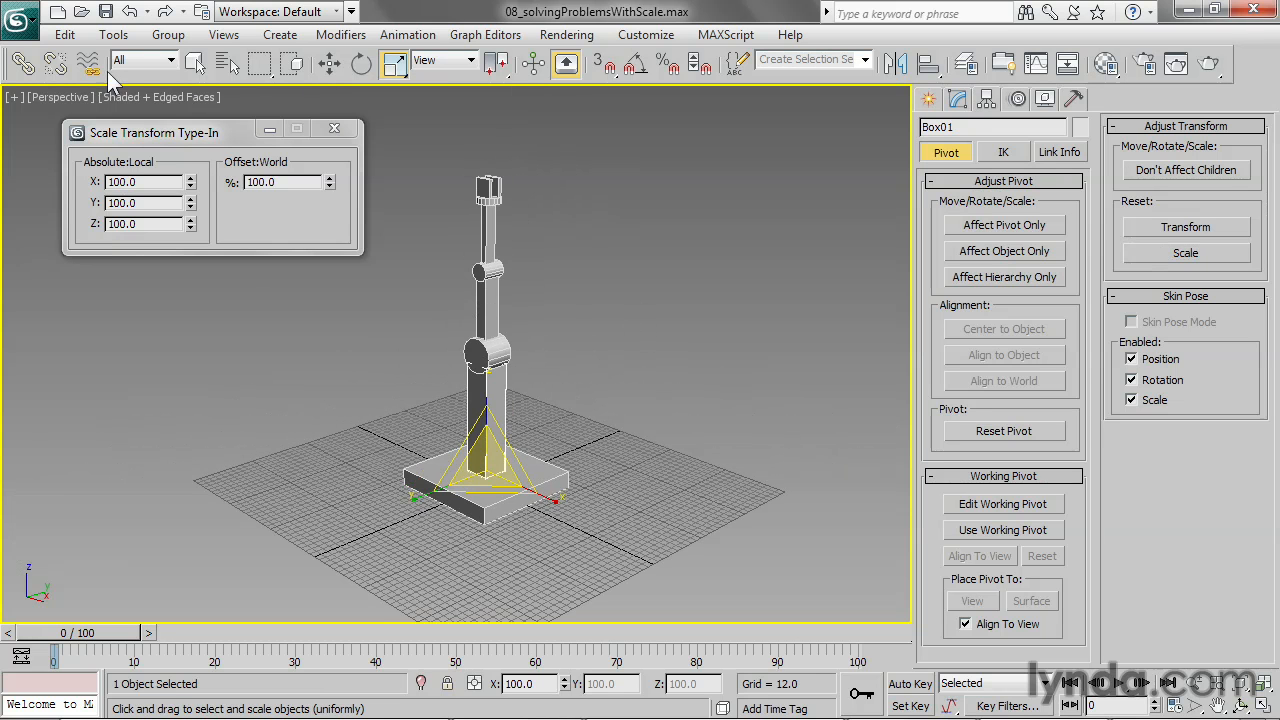
left_click(22, 62)
left_click(491, 396)
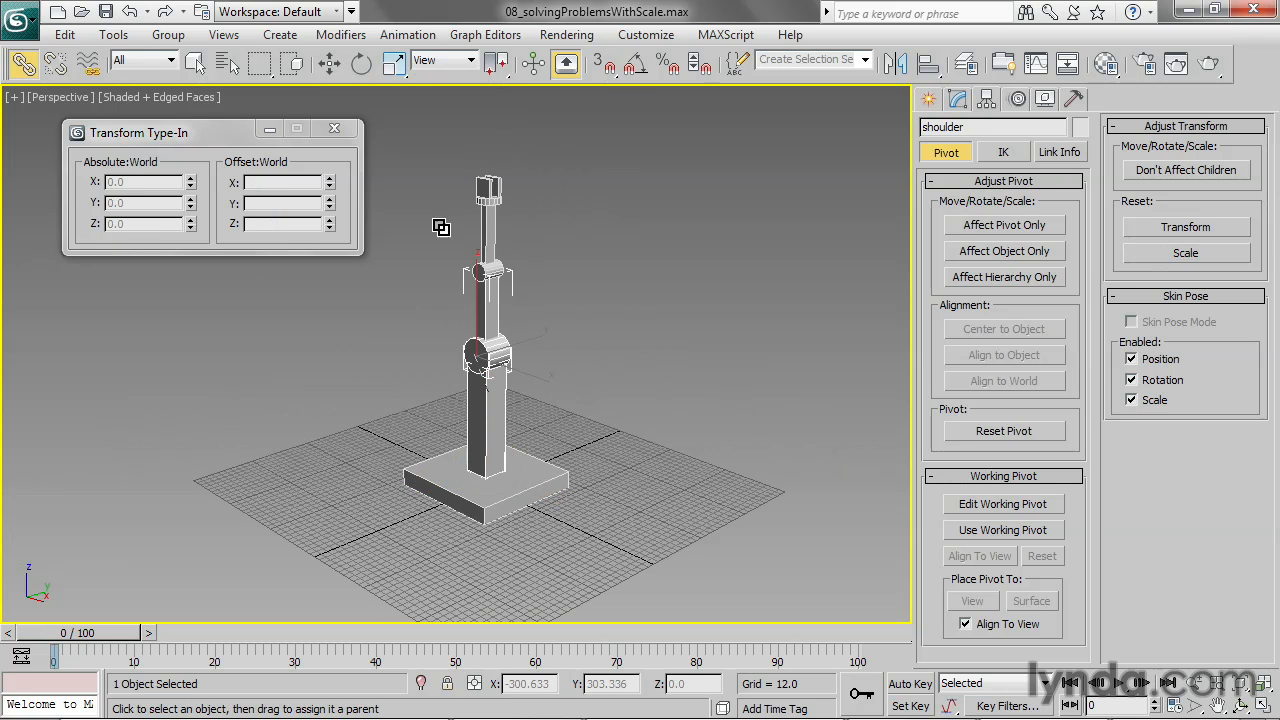
Rotate the shoulder about Y to about 60 degrees and close the transform type-in
left_click(362, 63)
left_click_drag(521, 340, 615, 440)
left_click(335, 129)
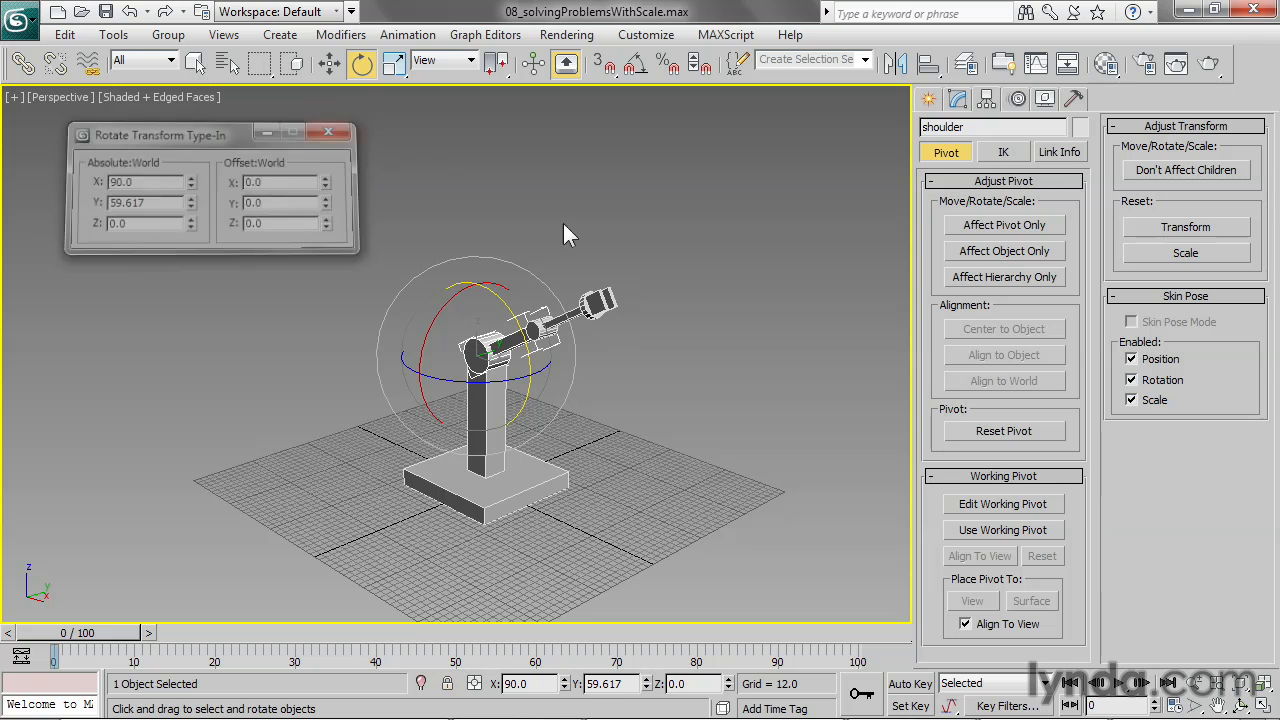